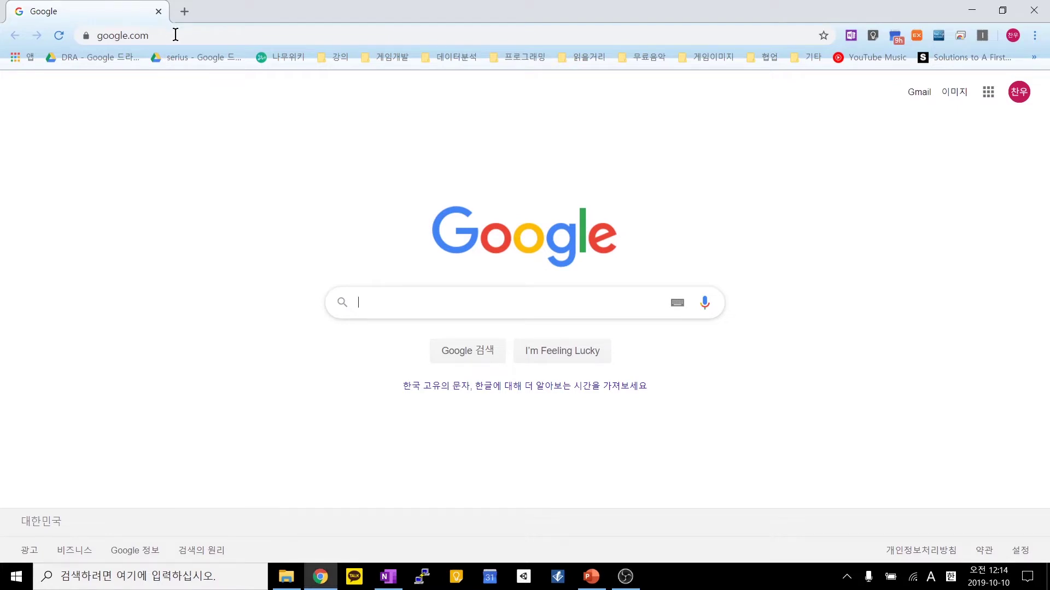
# Step: Search the web for "unity" and open the Unity download page on unity3d.com from the results
pyautogui.click(176, 41)
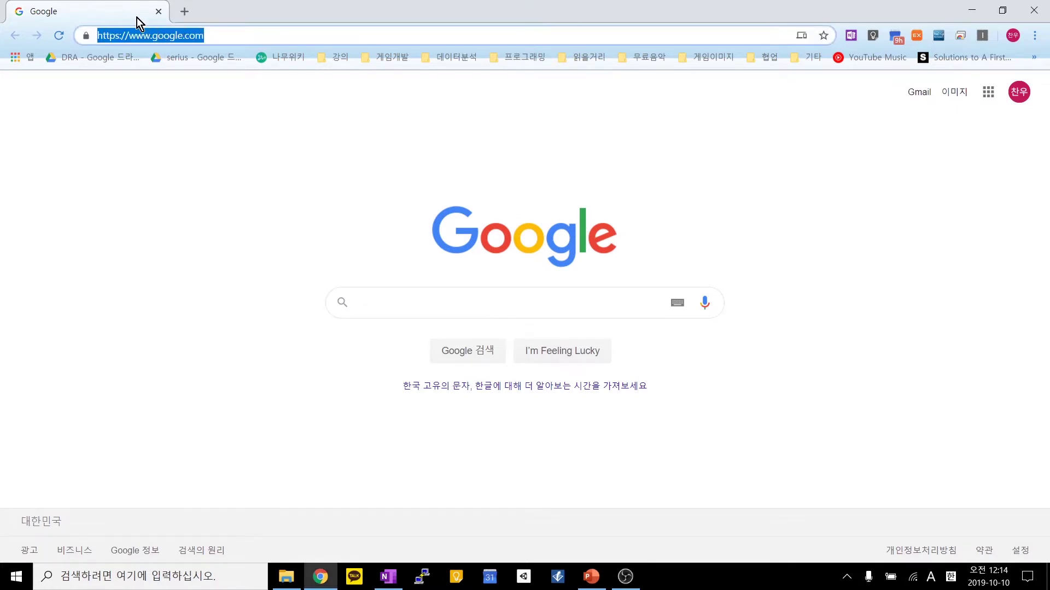
pyautogui.write('unity')
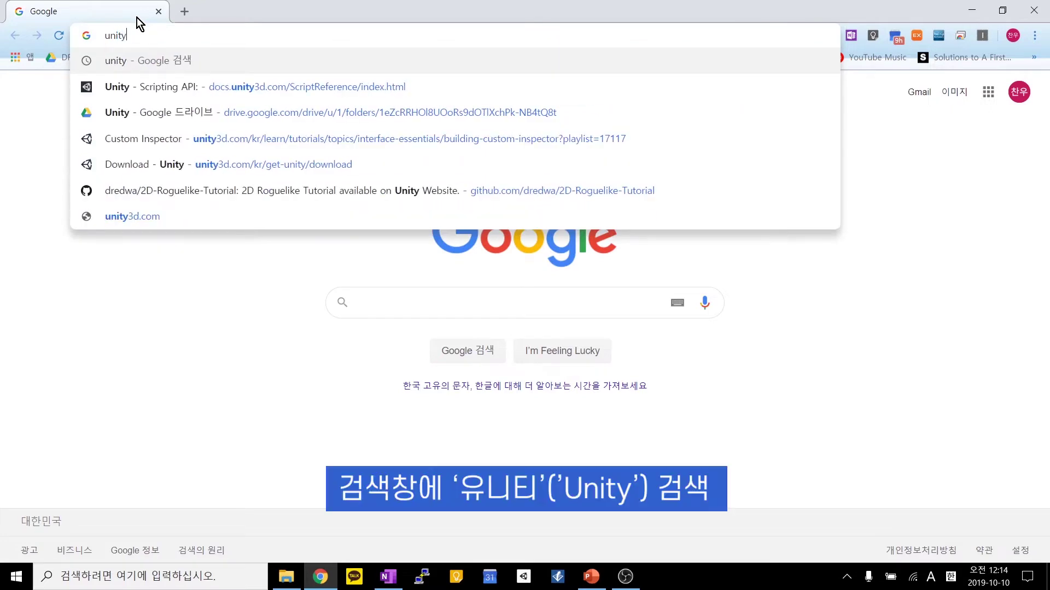
pyautogui.press('Return')
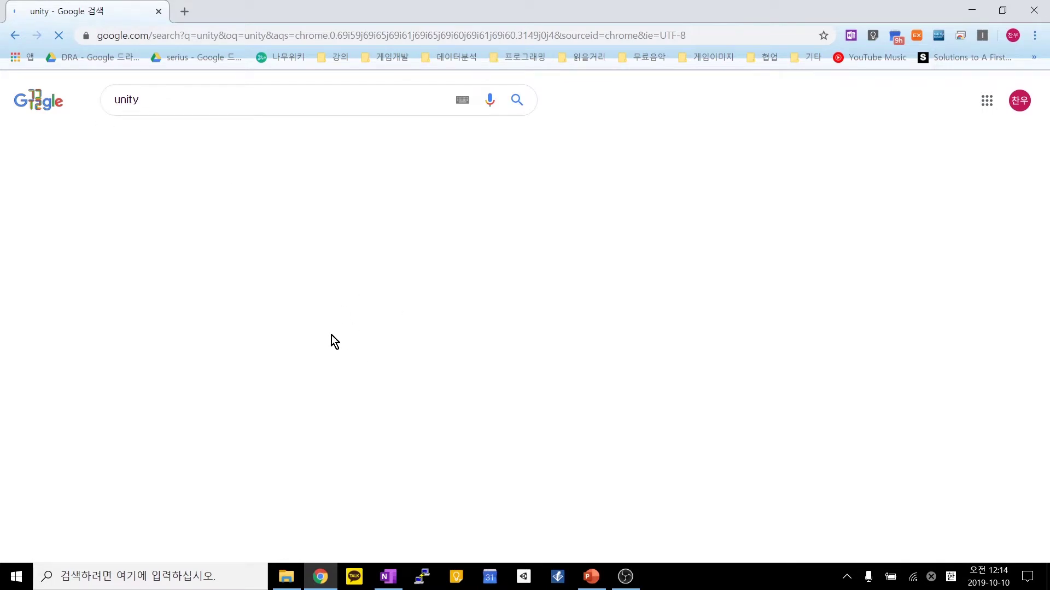
pyautogui.scroll(-1, 104, 365)
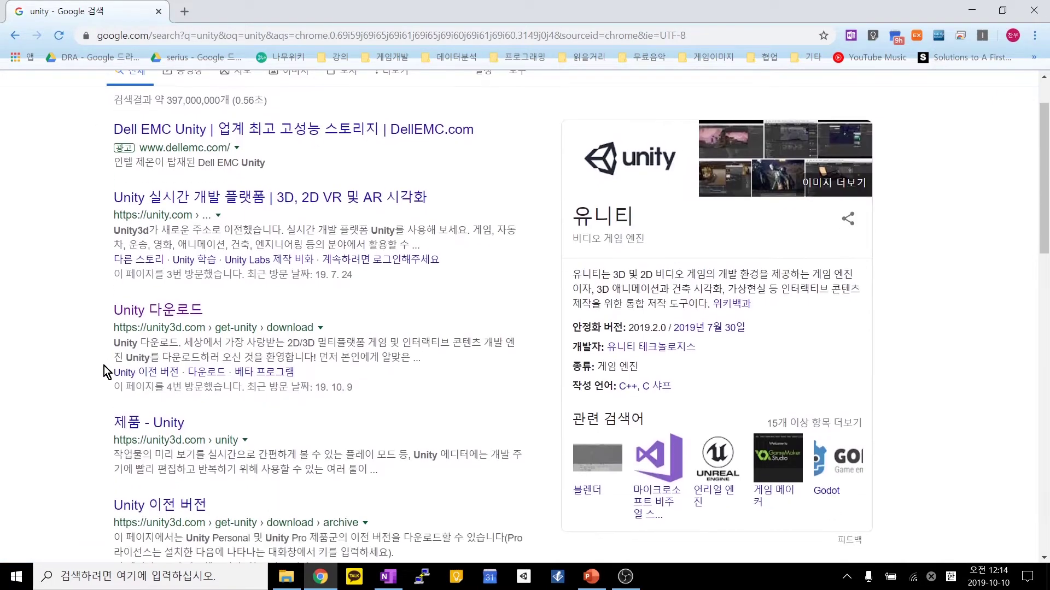
pyautogui.moveTo(110, 310); pyautogui.dragTo(236, 308)
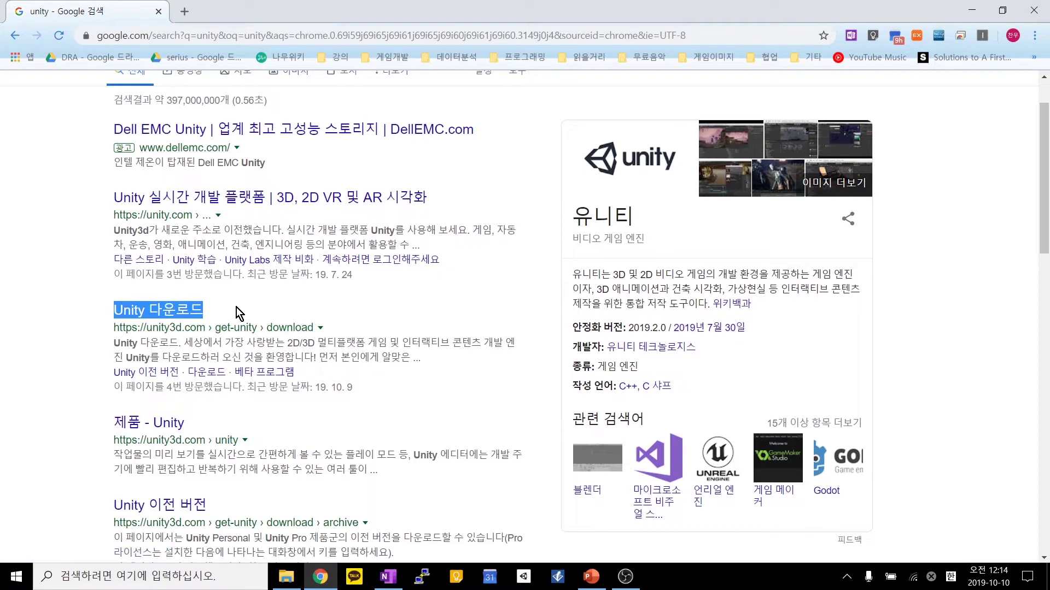
pyautogui.click(237, 307)
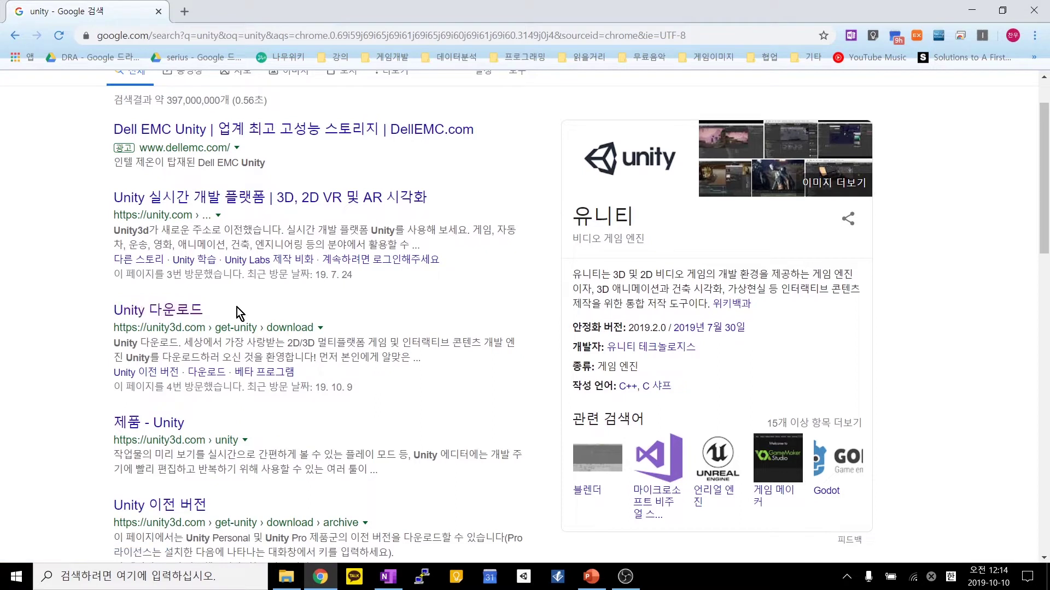
pyautogui.click(152, 311)
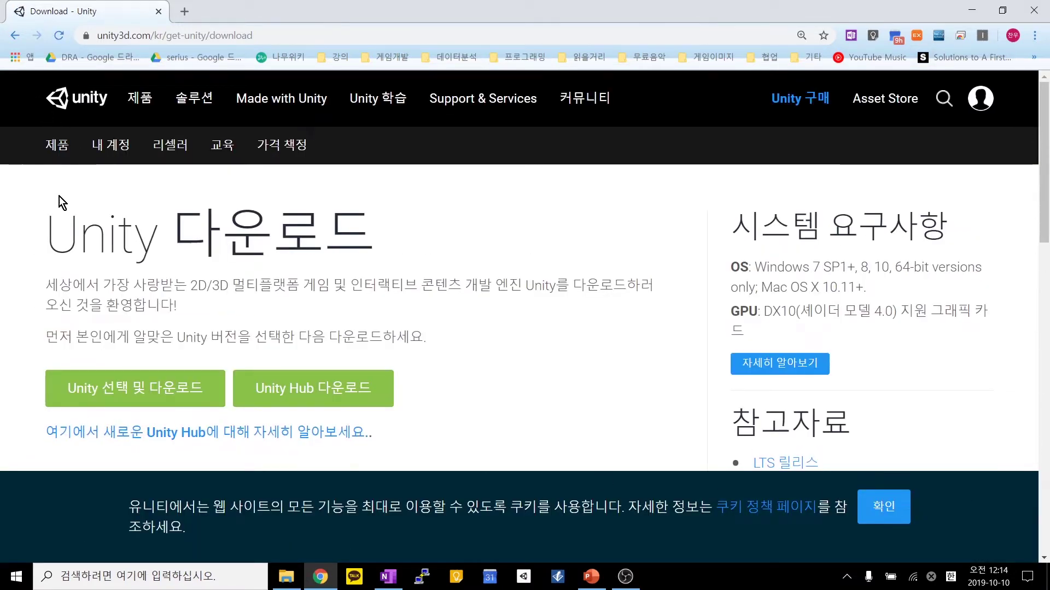
# Step: Download the Unity Hub installer, accept its licence agreement and install Unity Hub
pyautogui.moveTo(49, 251); pyautogui.dragTo(397, 253)
pyautogui.click(231, 323)
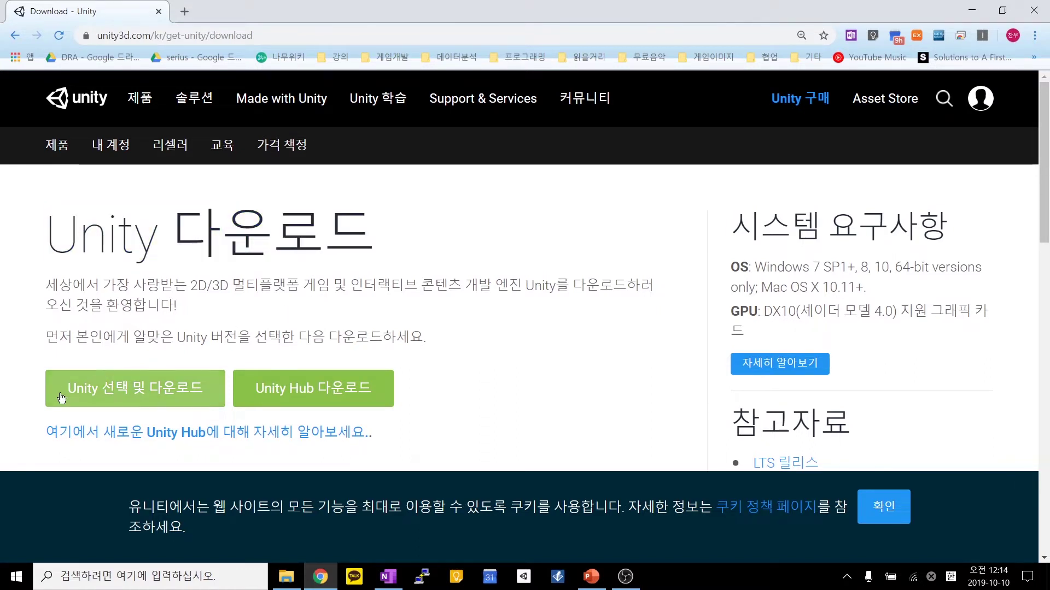
pyautogui.scroll(-1, 49, 391)
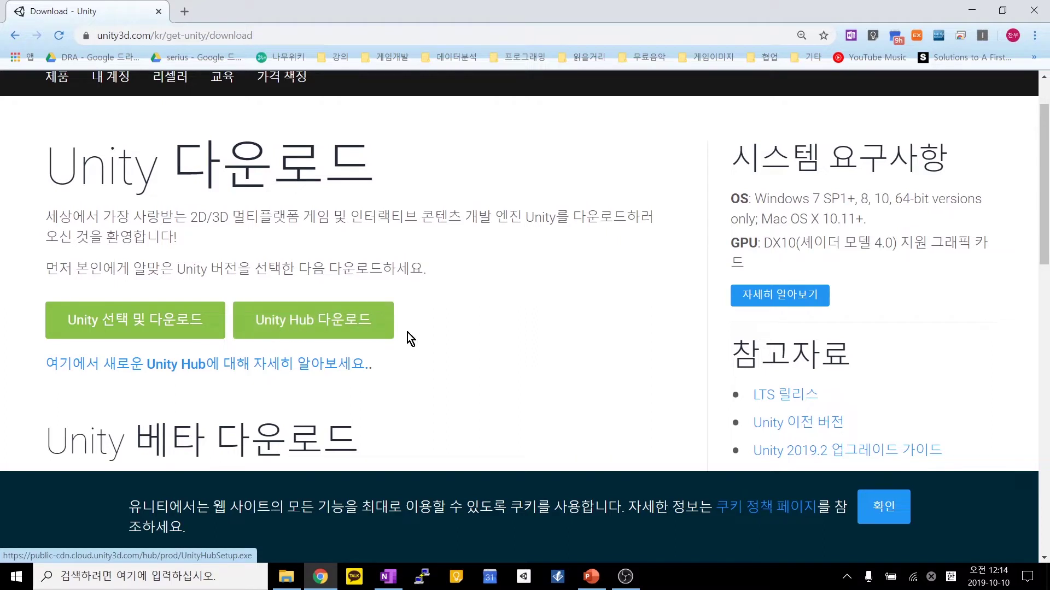
pyautogui.scroll(1, 504, 350)
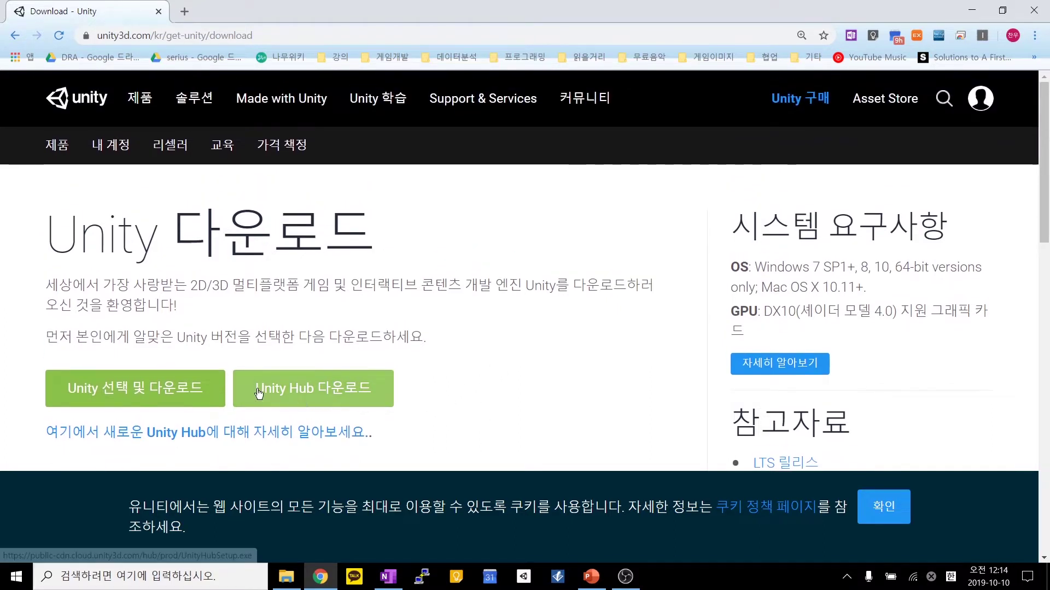
pyautogui.click(286, 400)
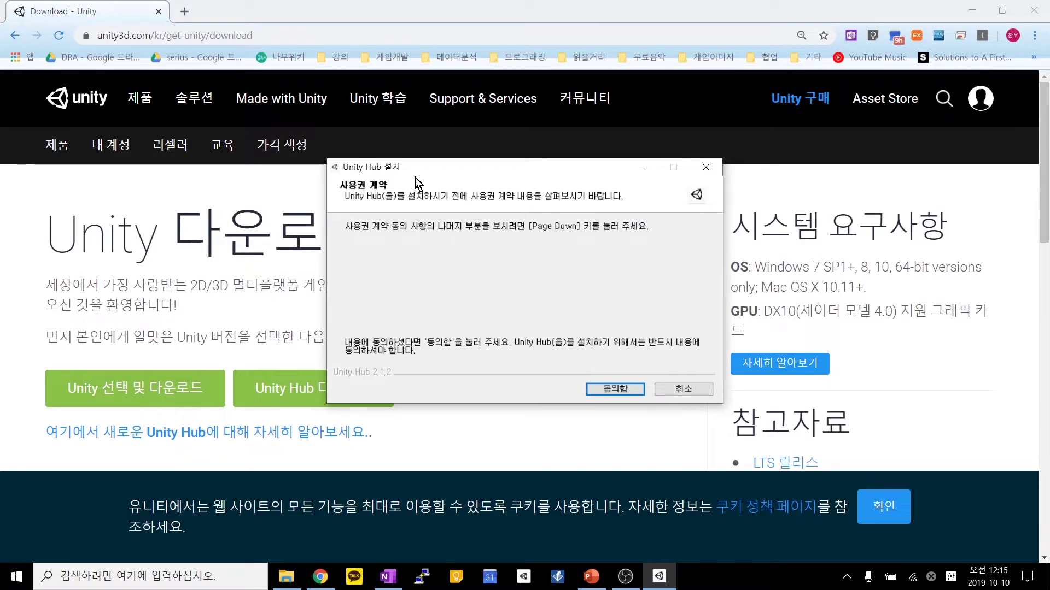
pyautogui.click(599, 389)
pyautogui.click(617, 391)
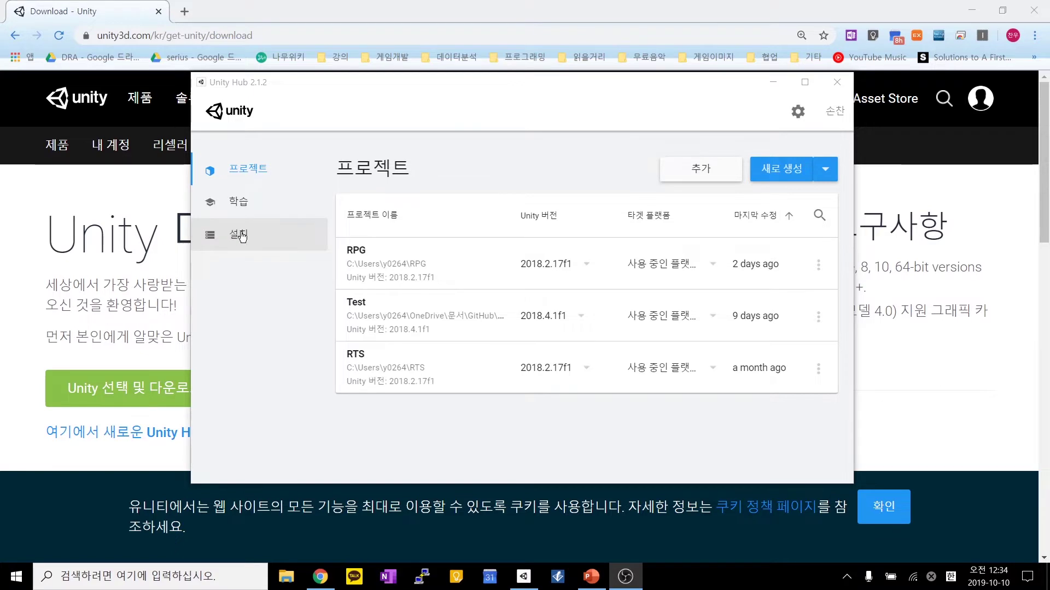
# Step: View the installed Unity versions and the dialog for adding a version, closing the dialog without adding one
pyautogui.click(235, 236)
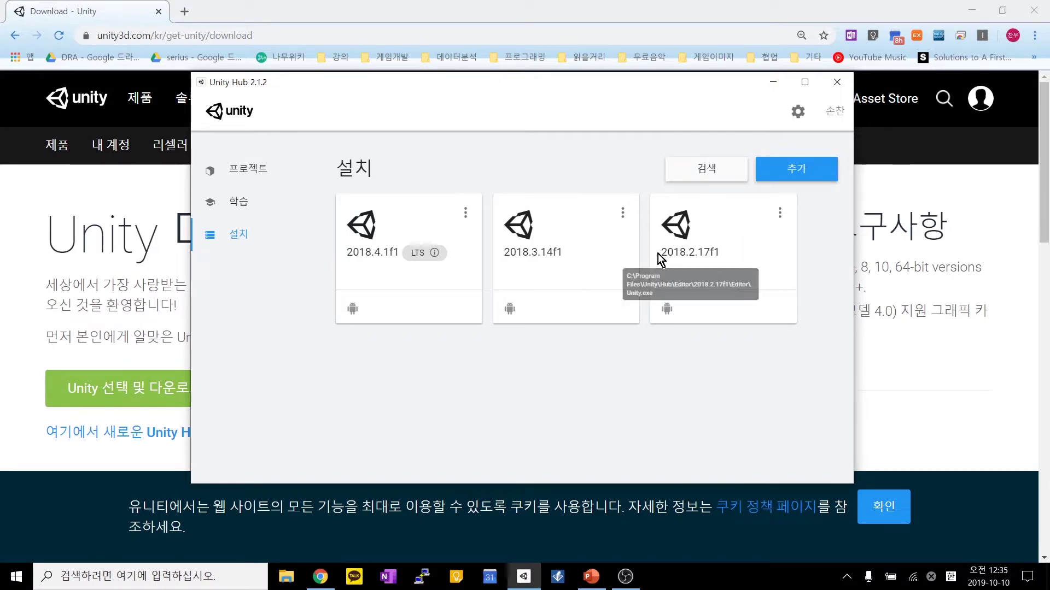
pyautogui.click(788, 178)
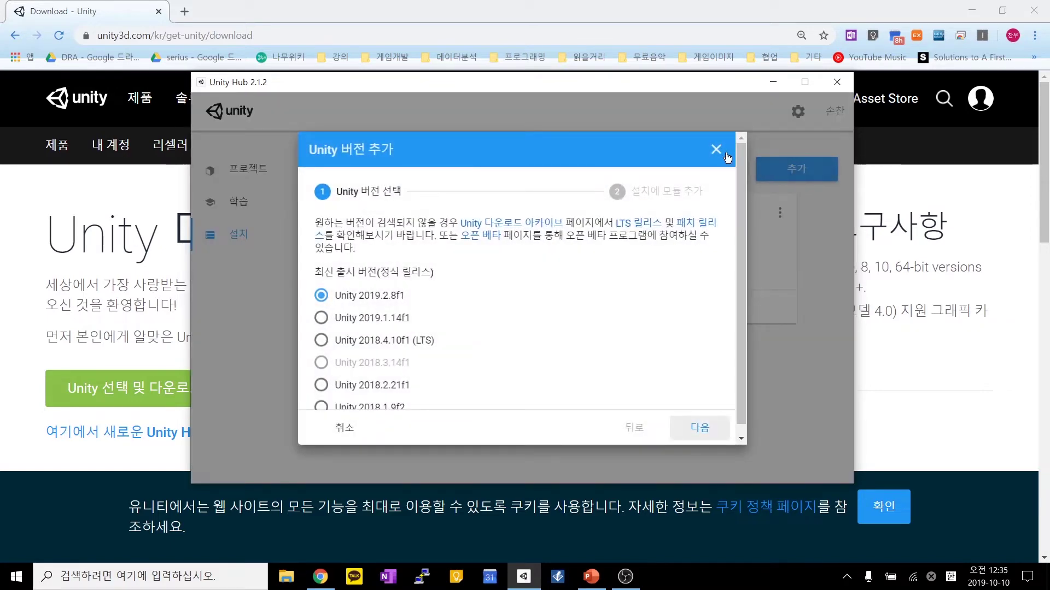
pyautogui.click(716, 153)
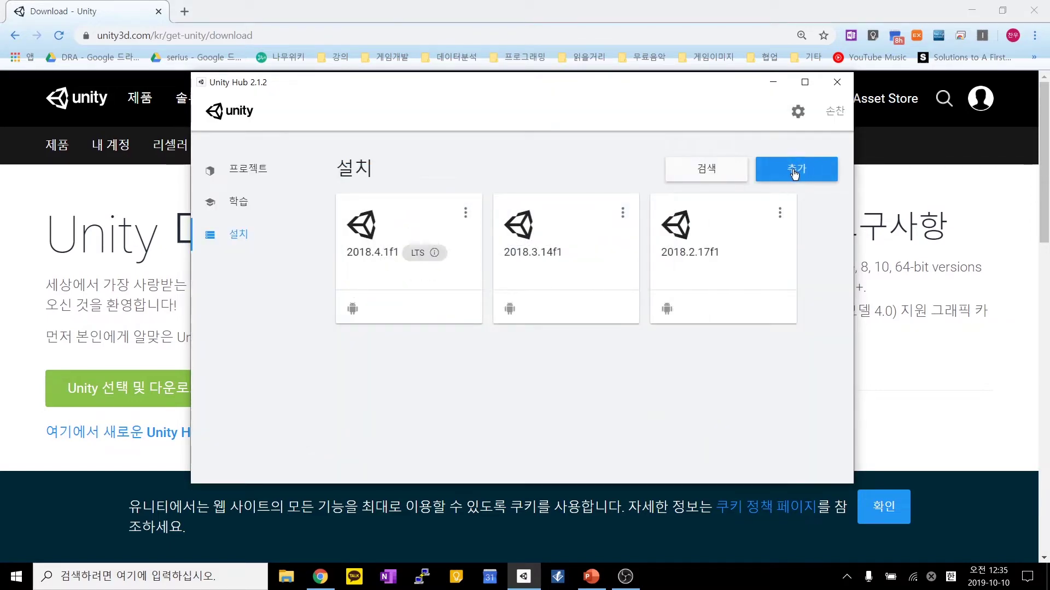
pyautogui.click(803, 181)
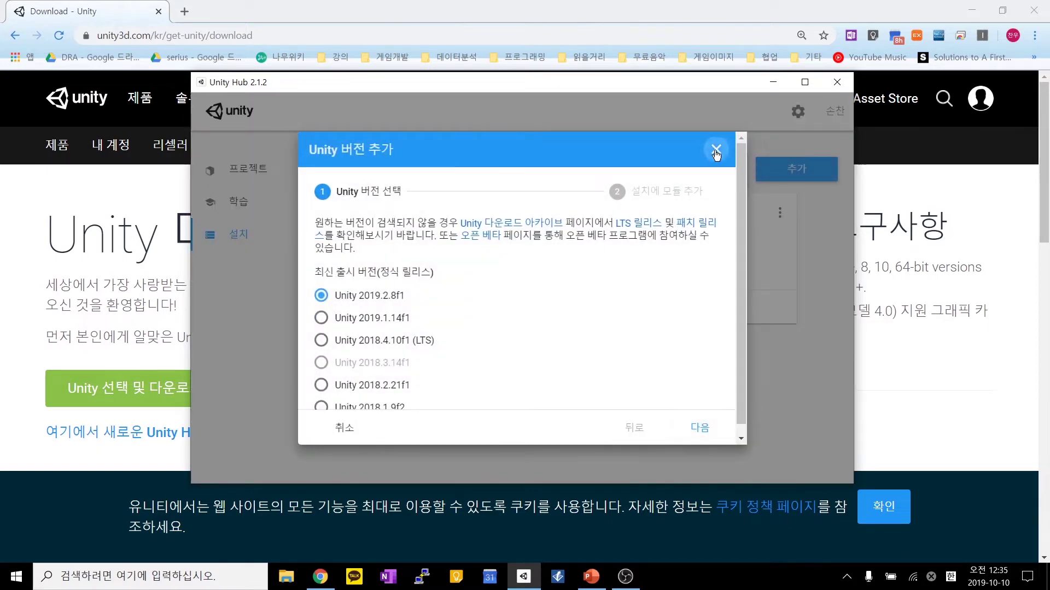
pyautogui.click(716, 151)
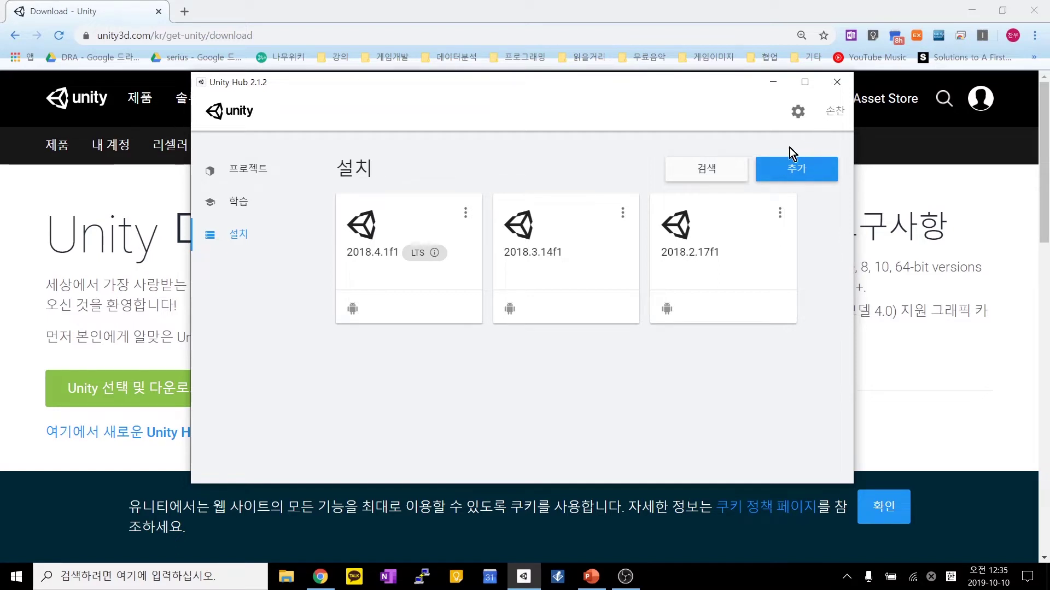
# Step: View the account options in Unity Hub and open licence management
pyautogui.click(833, 112)
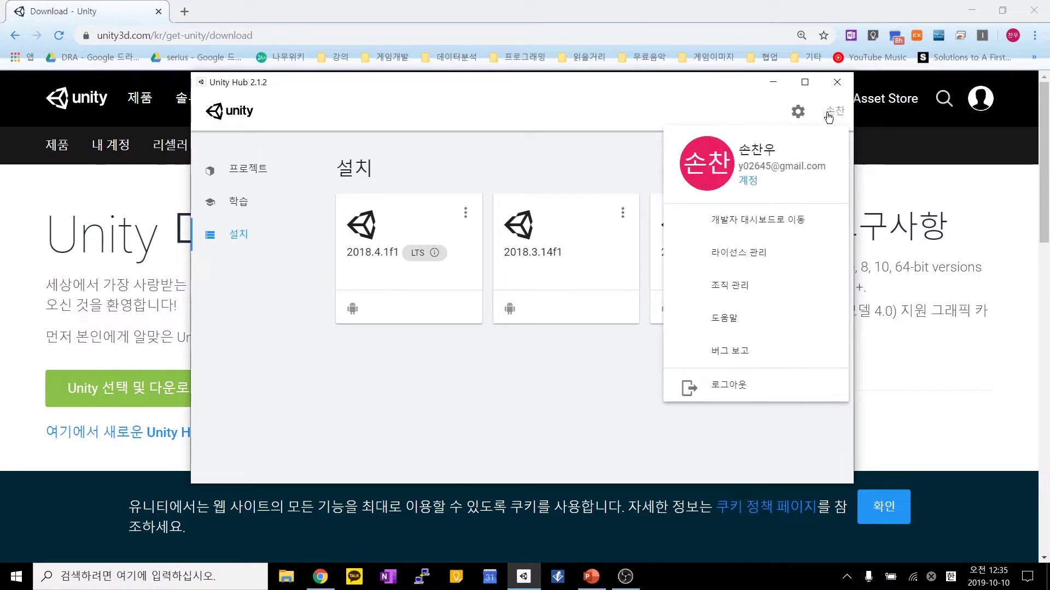
pyautogui.click(824, 121)
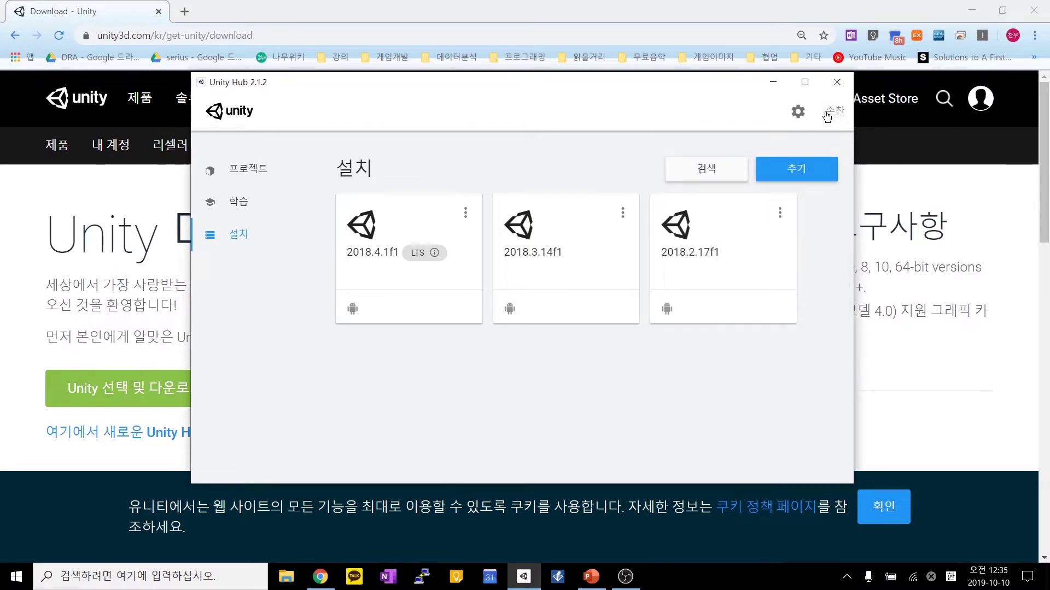
pyautogui.click(826, 117)
pyautogui.click(828, 116)
pyautogui.click(828, 116)
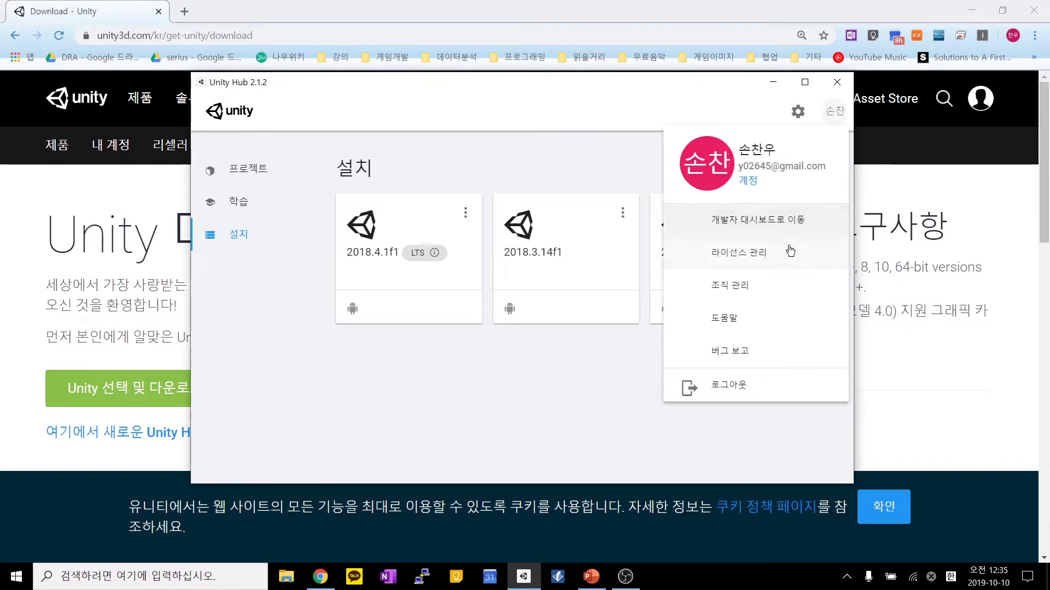
pyautogui.click(771, 256)
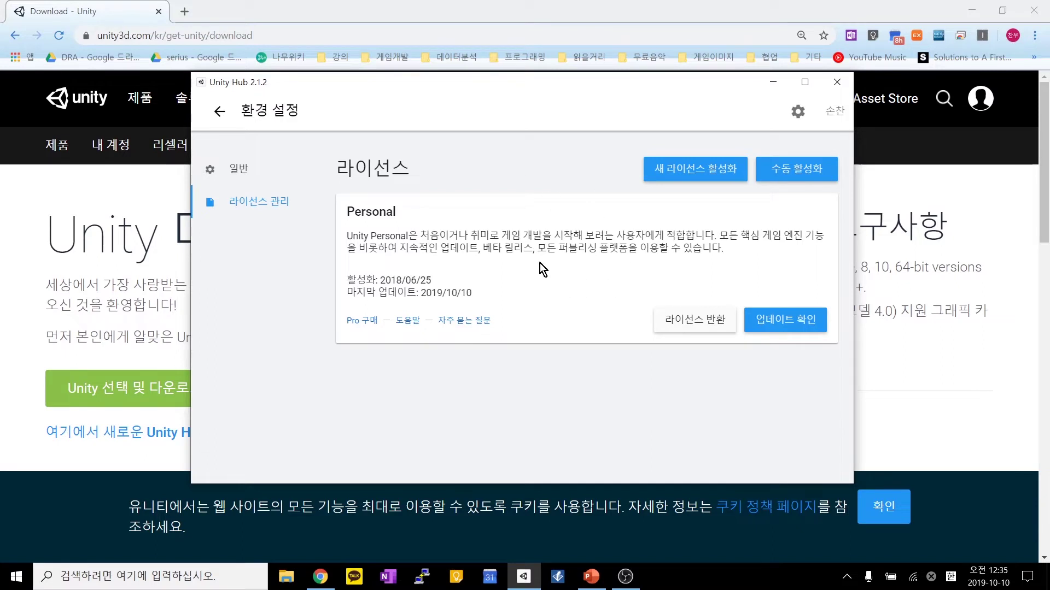
# Step: Select Unity Personal with non-commercial use for a new licence activation, and dismiss the dialog without completing it
pyautogui.click(692, 179)
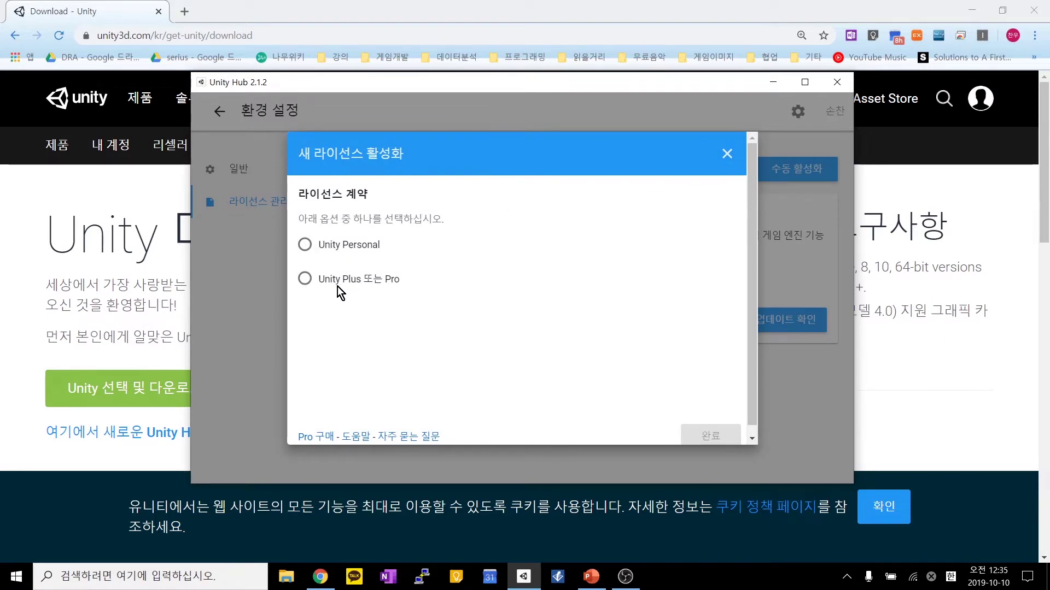
pyautogui.click(304, 250)
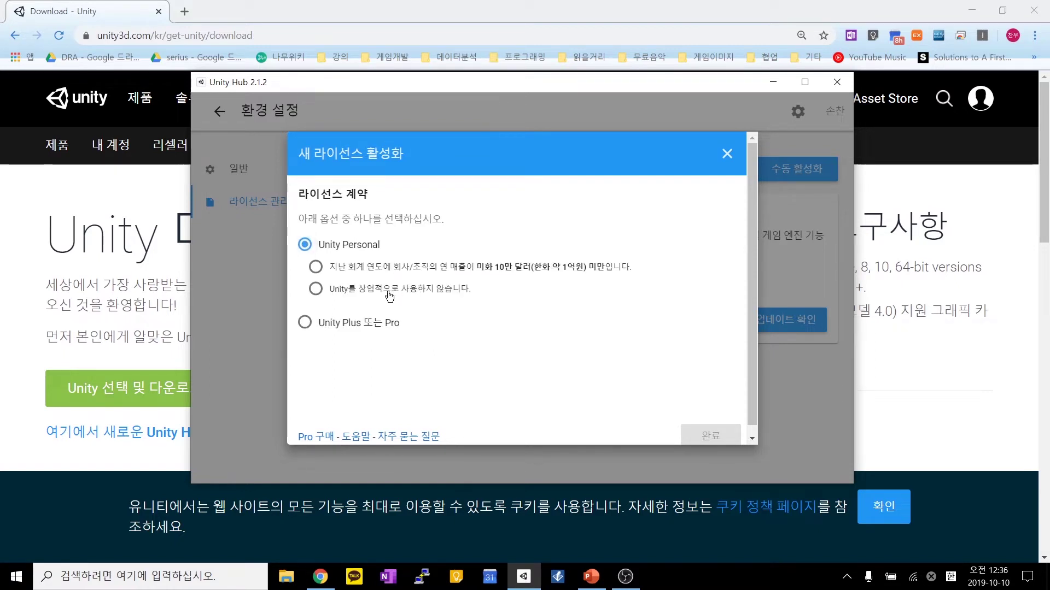
pyautogui.click(316, 290)
pyautogui.scroll(-1, 656, 393)
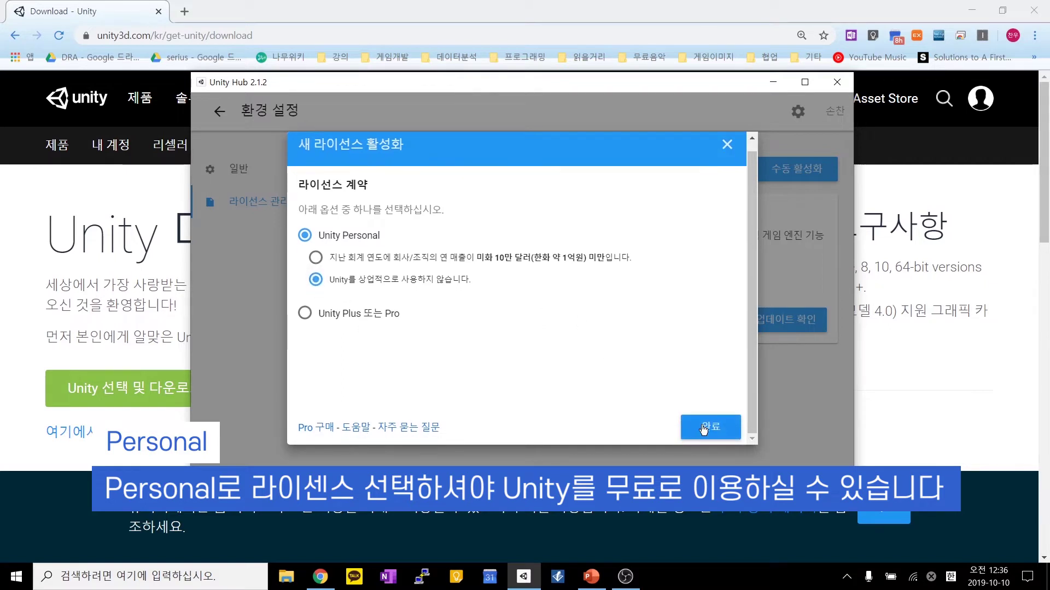
pyautogui.click(726, 153)
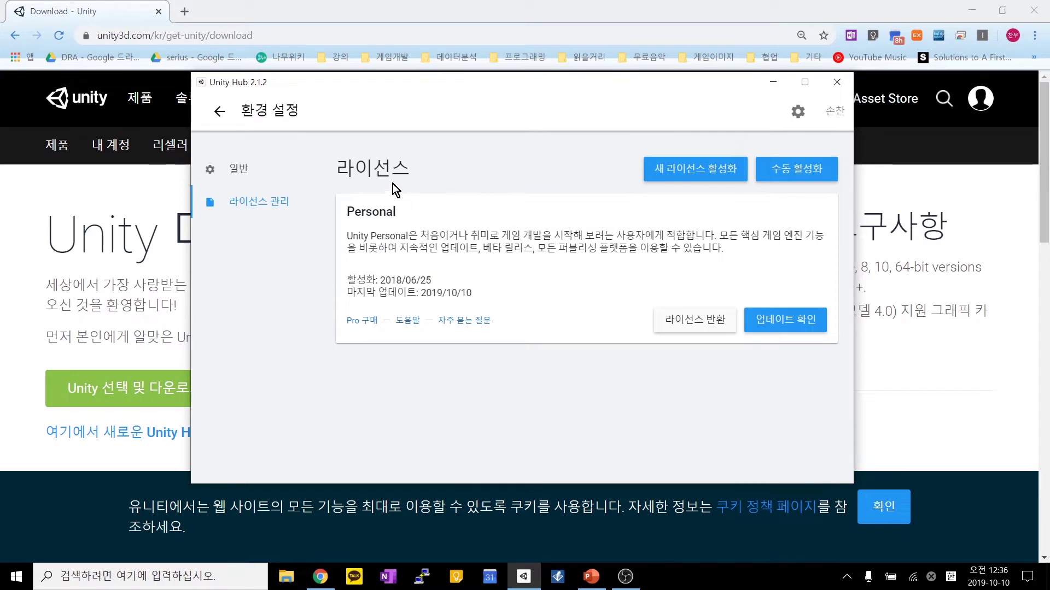
# Step: Leave the licence preferences and open the dialog for adding a Unity version to the installs
pyautogui.click(218, 112)
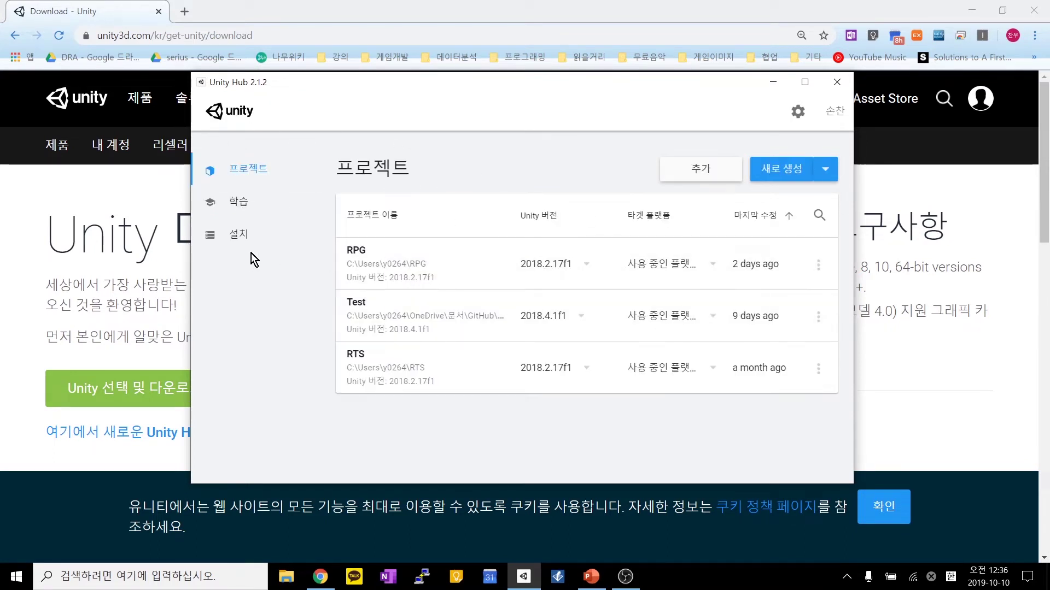
pyautogui.click(241, 235)
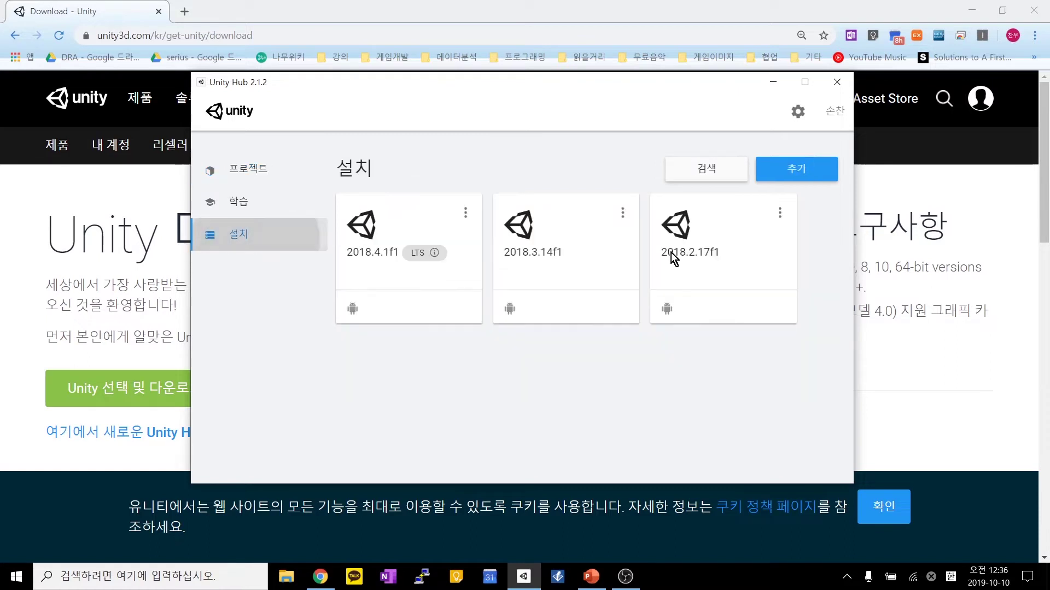
pyautogui.click(801, 178)
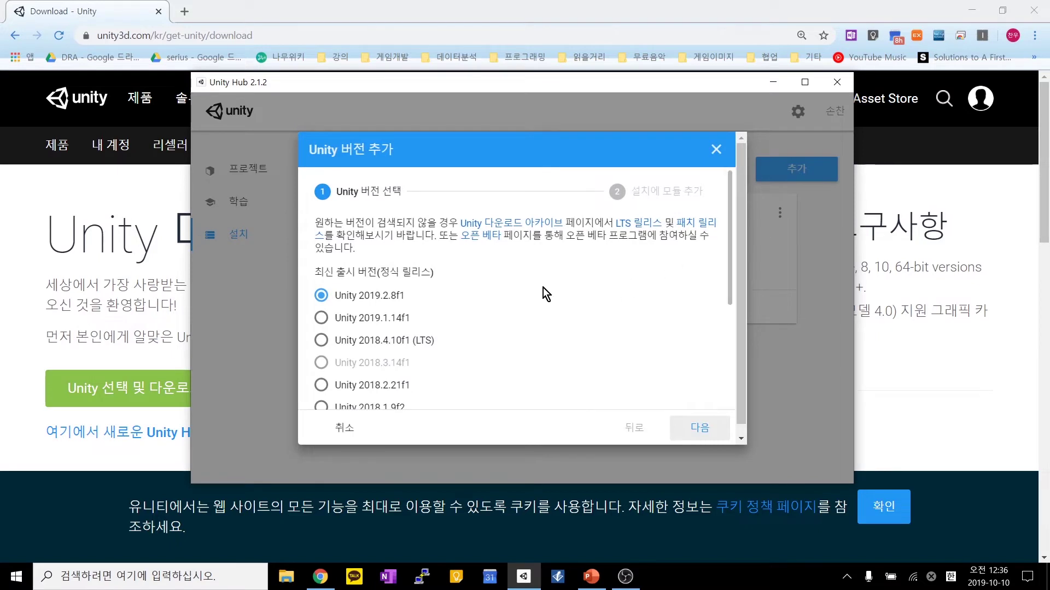
# Step: Examine the official and pre-release Unity versions offered for installation
pyautogui.scroll(-2, 552, 287)
pyautogui.scroll(-4, 518, 285)
pyautogui.scroll(5, 518, 286)
pyautogui.scroll(-5, 437, 293)
pyautogui.scroll(6, 509, 274)
pyautogui.scroll(-5, 551, 268)
pyautogui.scroll(5, 553, 257)
pyautogui.scroll(-3, 528, 274)
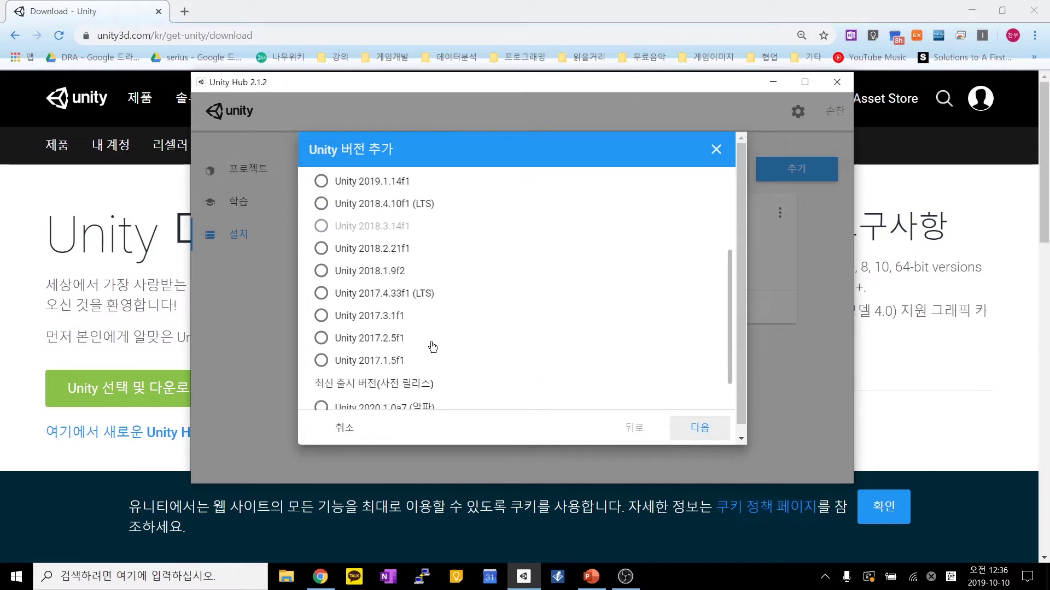
pyautogui.scroll(3, 450, 348)
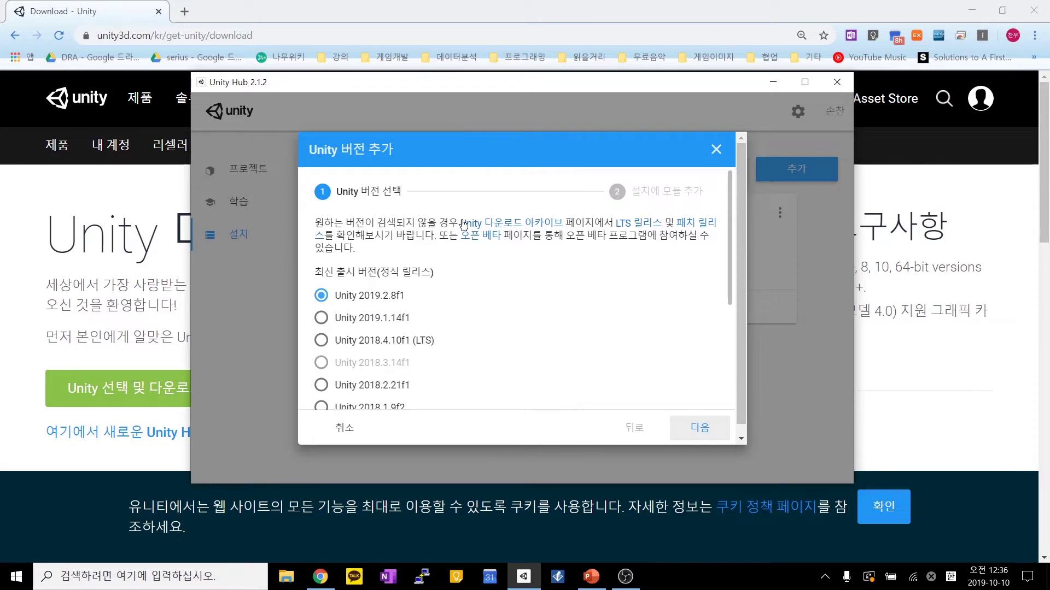
# Step: Open the Unity download archive from the add-version dialog and locate Unity 2018.4.1 among the 2018.x releases
pyautogui.click(534, 229)
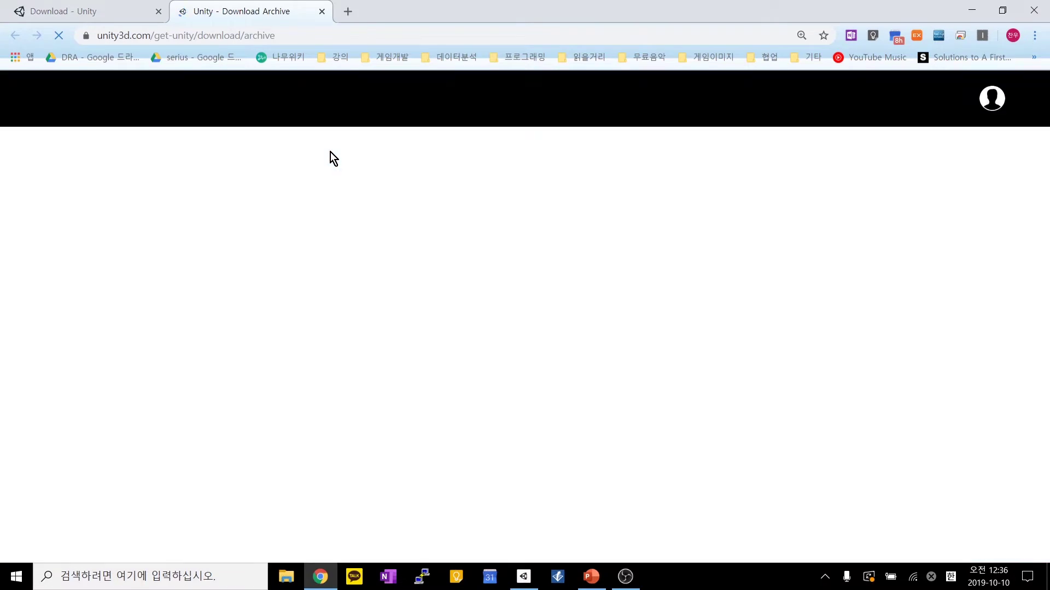
pyautogui.scroll(-5, 398, 310)
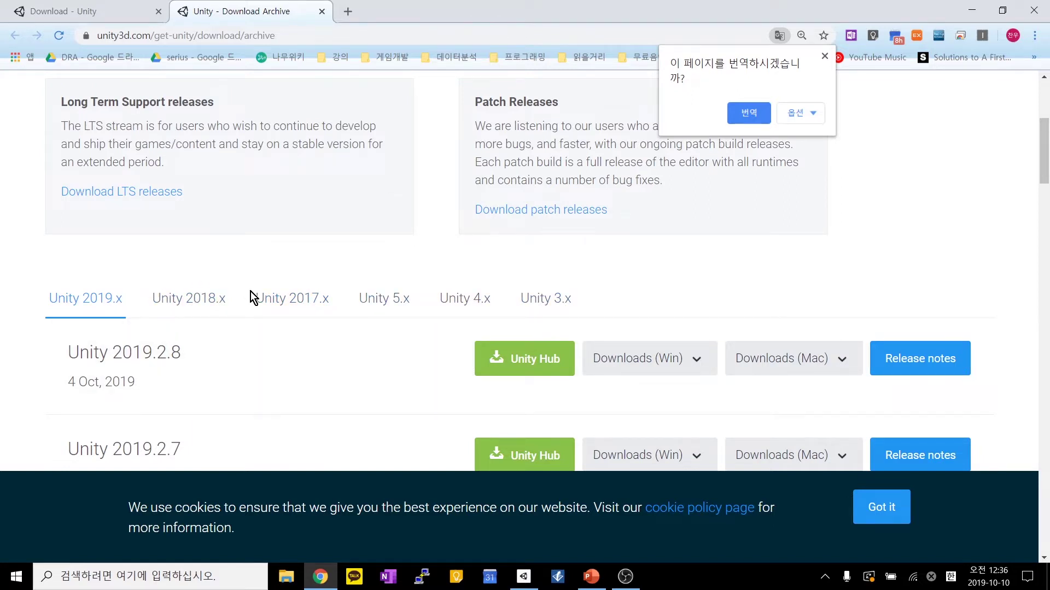
pyautogui.click(201, 305)
pyautogui.scroll(-8, 240, 314)
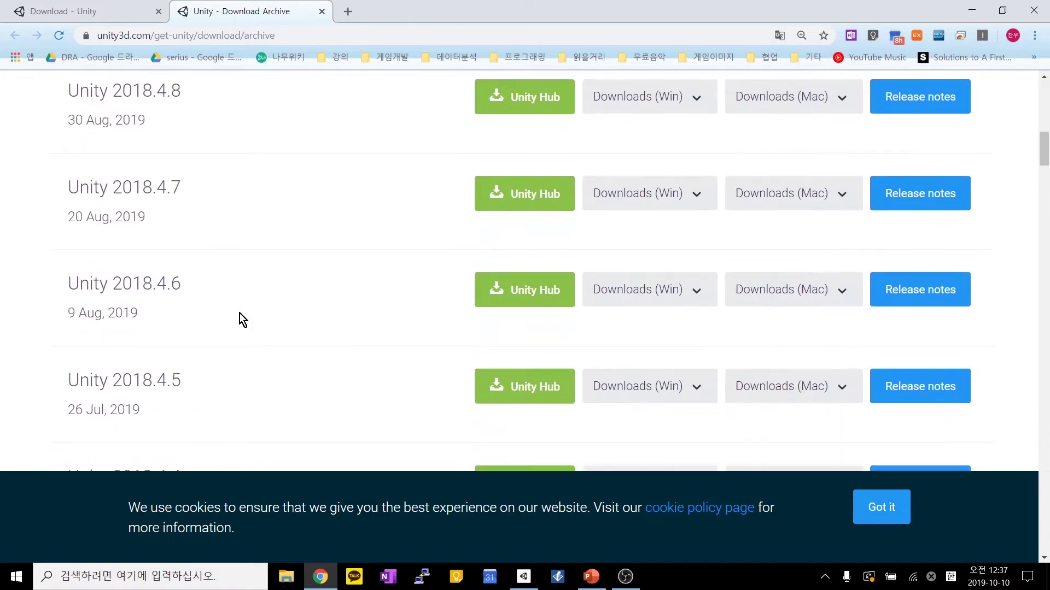
pyautogui.scroll(-8, 239, 313)
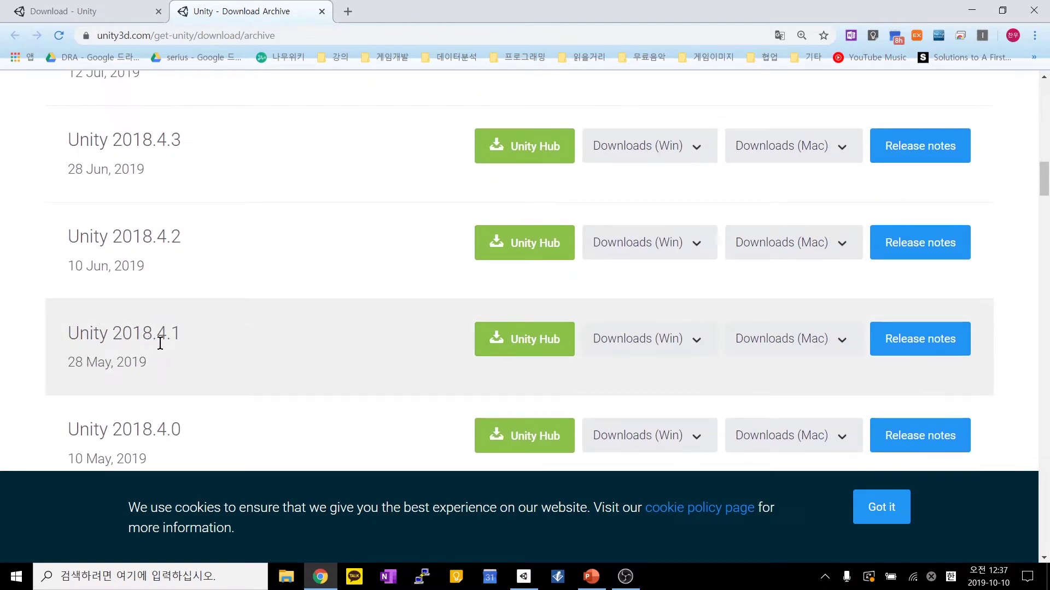
pyautogui.moveTo(75, 334)
pyautogui.mouseDown()
pyautogui.moveTo(189, 339)
pyautogui.moveTo(70, 332)
pyautogui.mouseUp()
pyautogui.click(289, 355)
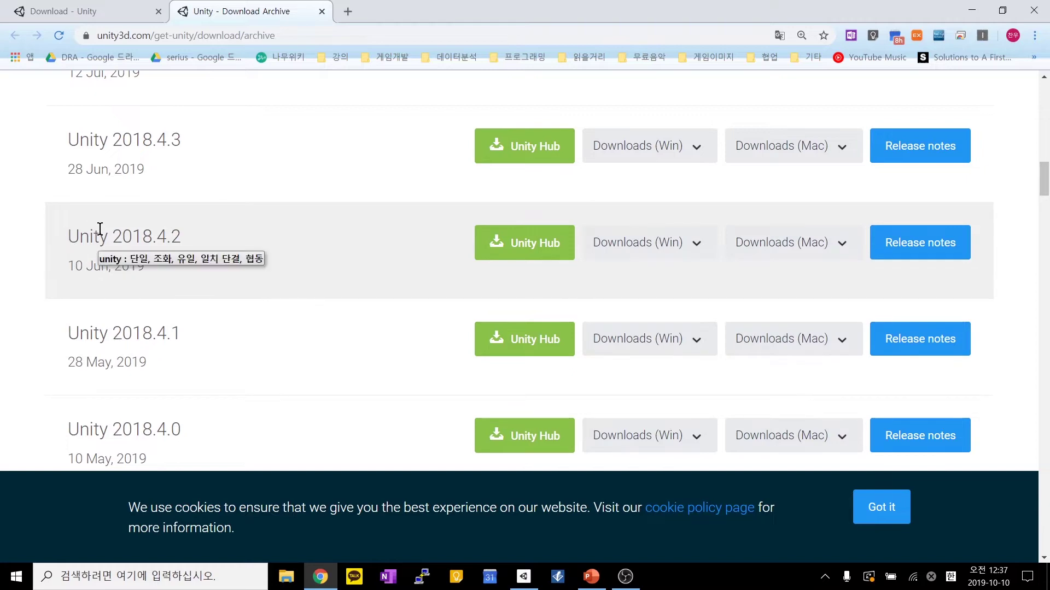
# Step: Browse the Unity 2019.x, 2017.x and 5.x release lists, and return to Unity 2018.4.1 in the 2018.x list
pyautogui.scroll(9, 129, 237)
pyautogui.scroll(6, 140, 239)
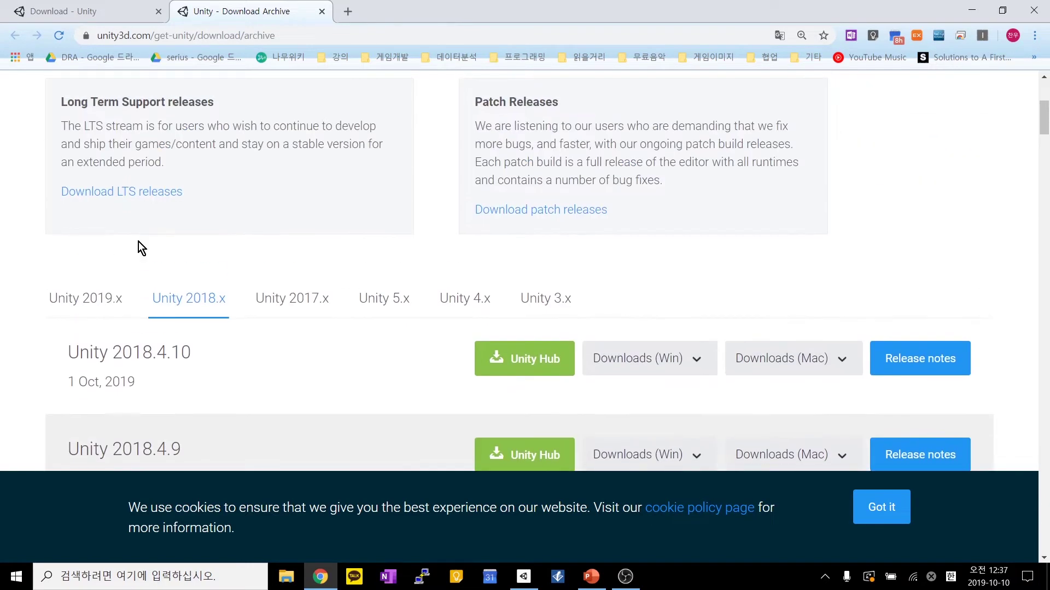
pyautogui.click(76, 300)
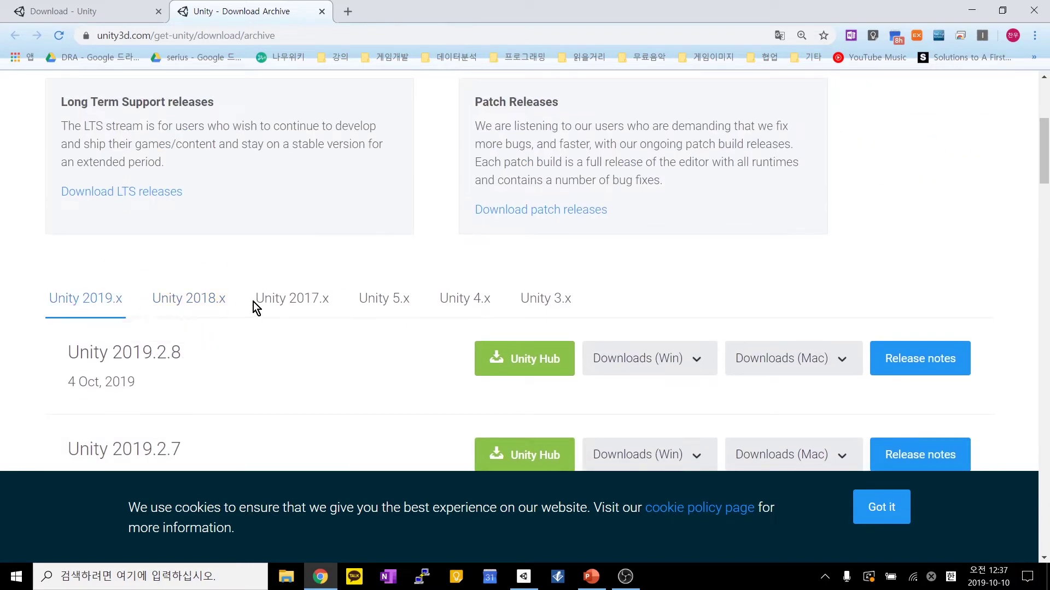
pyautogui.click(269, 299)
pyautogui.click(385, 301)
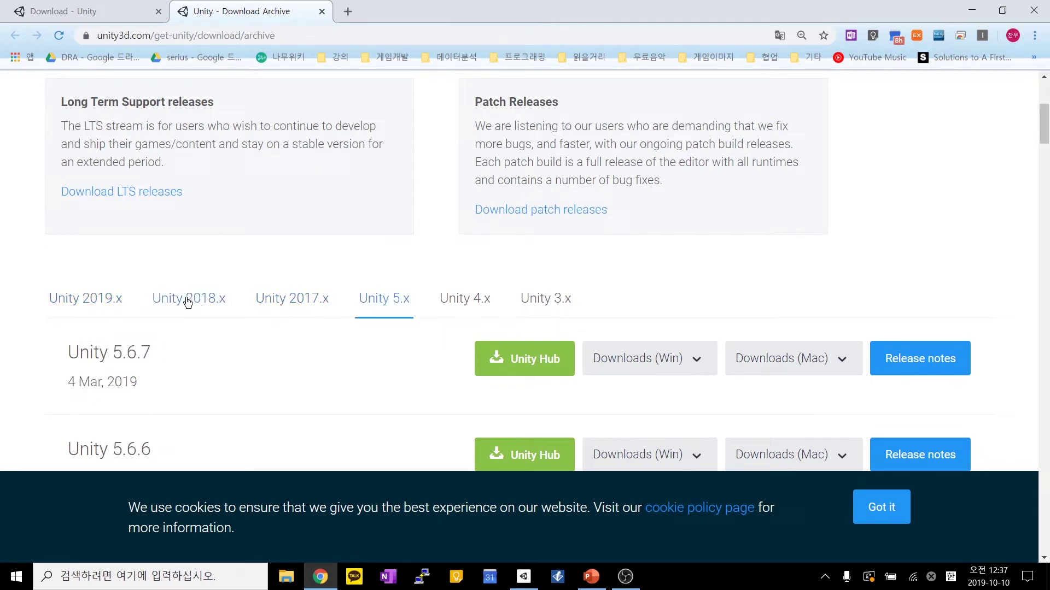
pyautogui.click(187, 300)
pyautogui.scroll(-15, 290, 356)
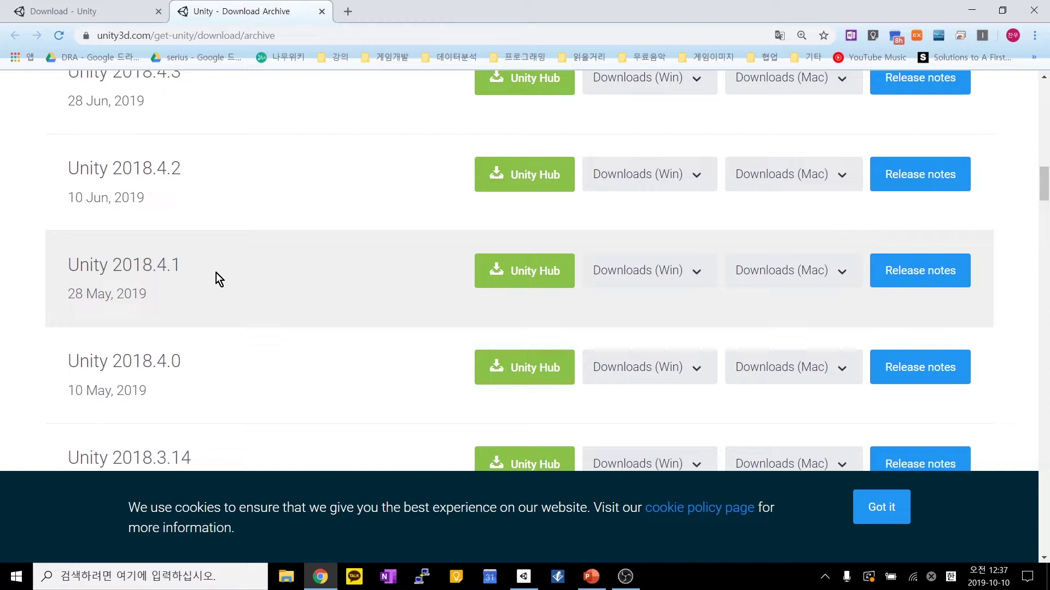
# Step: Request the Unity 2018.4.1 installation through Unity Hub from the download archive and allow the browser to open Unity Hub
pyautogui.moveTo(60, 267); pyautogui.dragTo(220, 280)
pyautogui.click(221, 280)
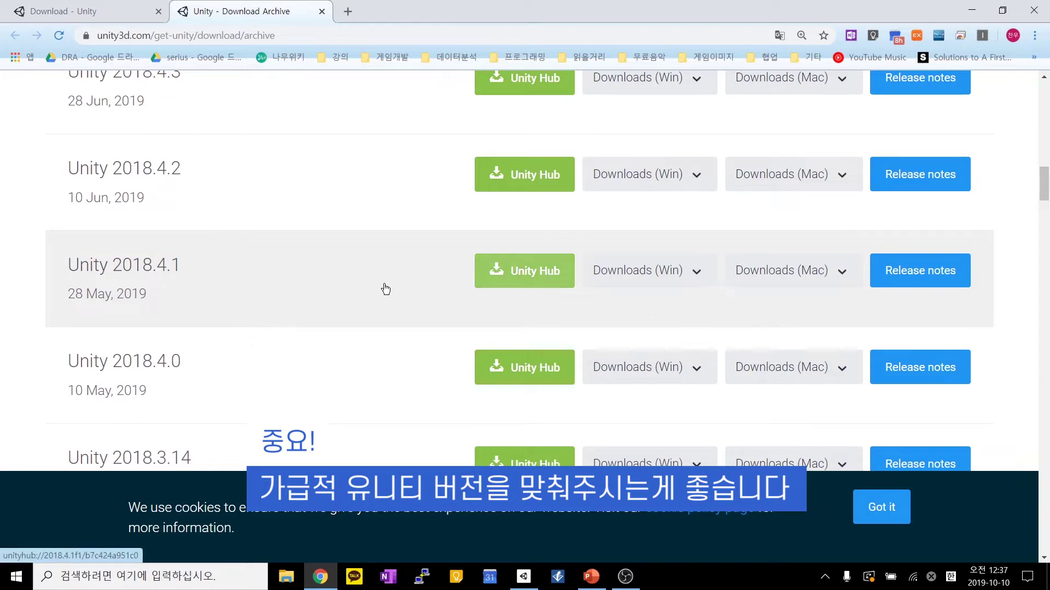
pyautogui.moveTo(94, 264); pyautogui.dragTo(178, 265)
pyautogui.click(216, 273)
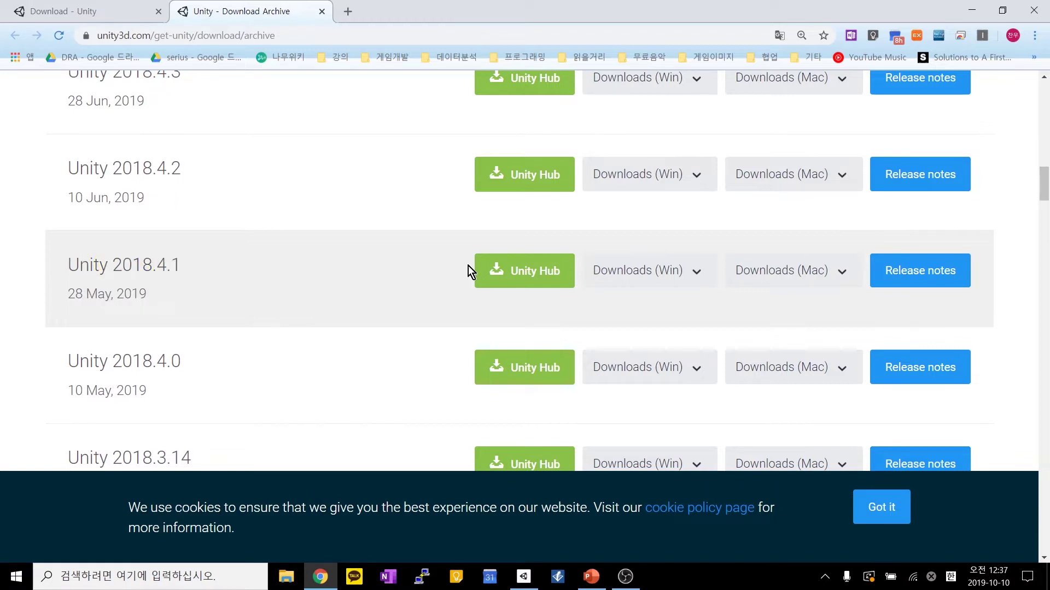
pyautogui.click(527, 282)
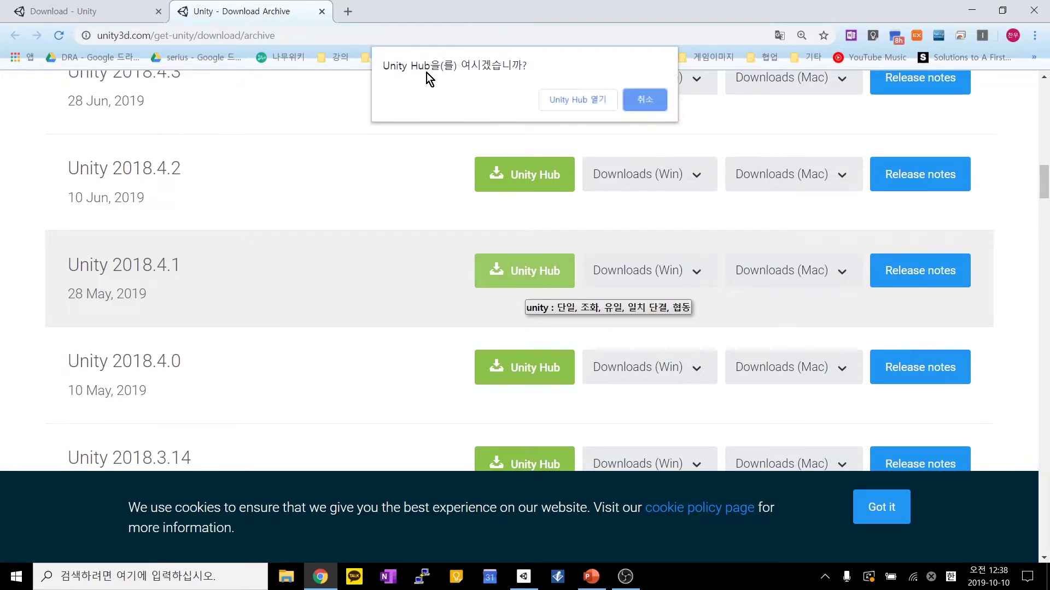
pyautogui.click(573, 108)
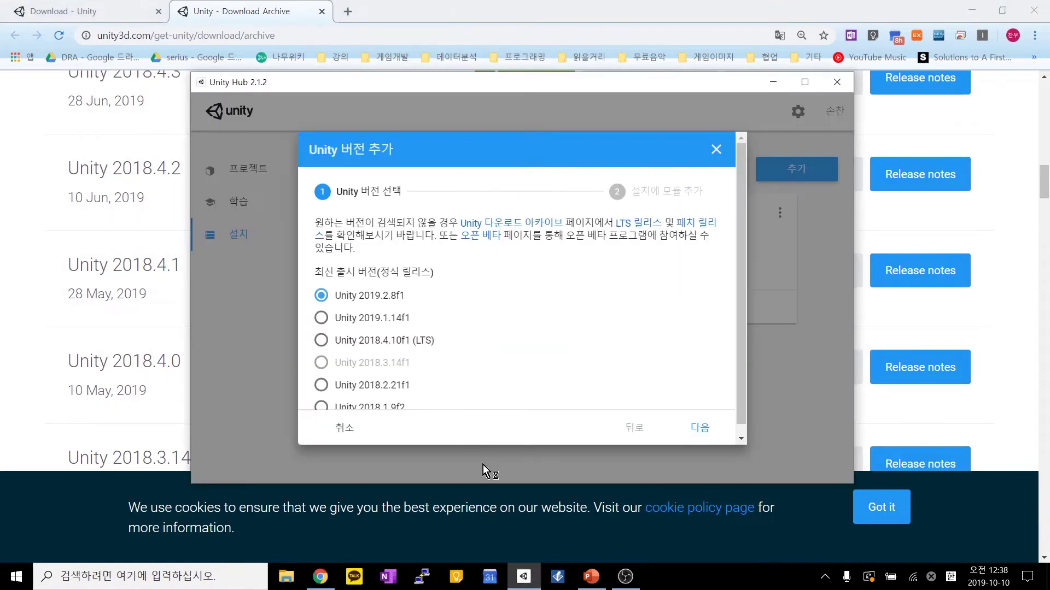
# Step: Close the dialog for adding a Unity version and check the existing projects and installed versions
pyautogui.click(715, 150)
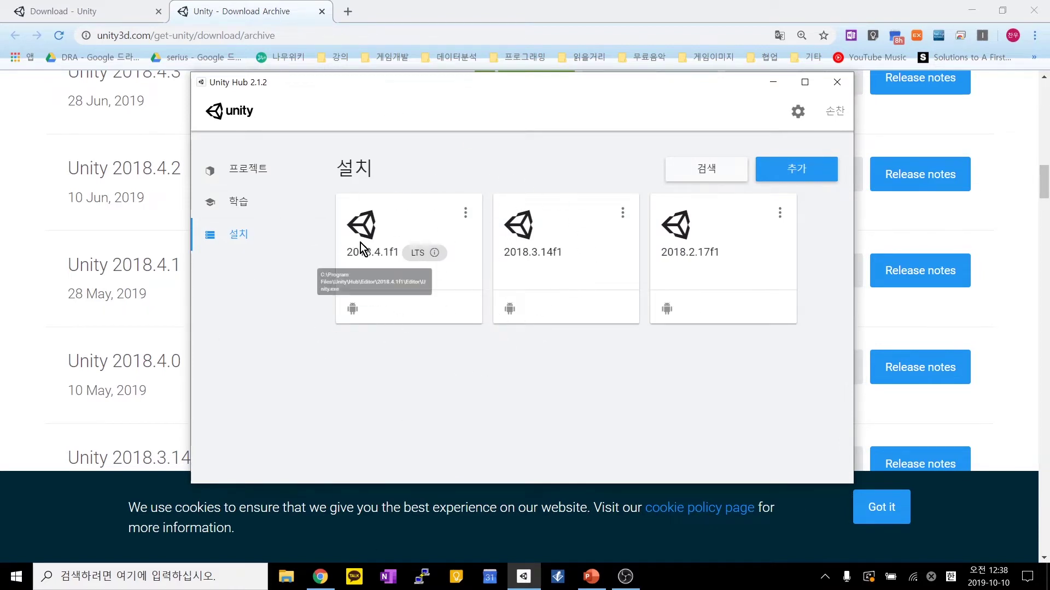
pyautogui.click(297, 174)
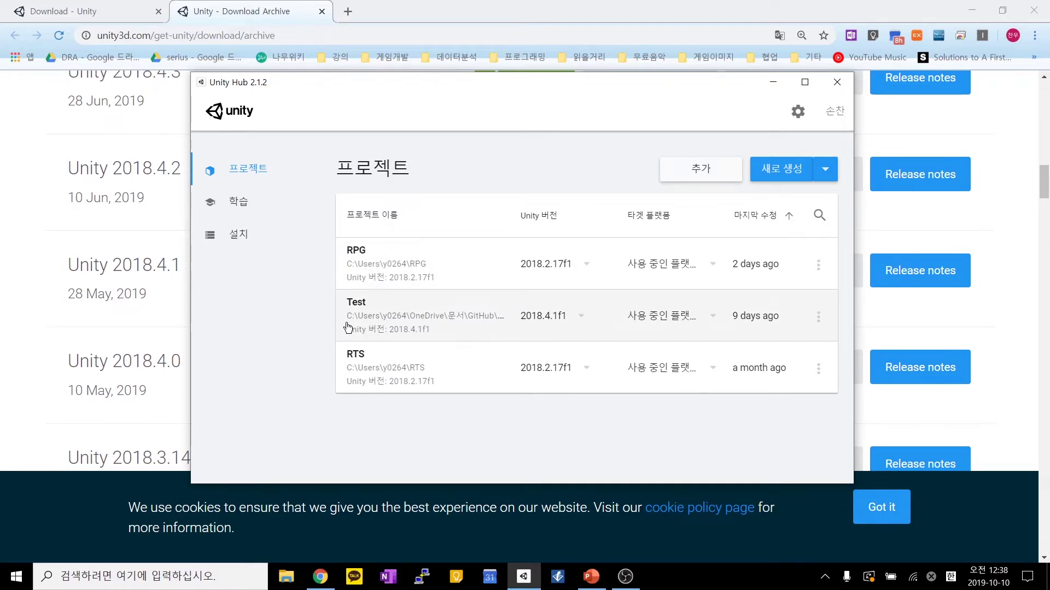
pyautogui.click(354, 247)
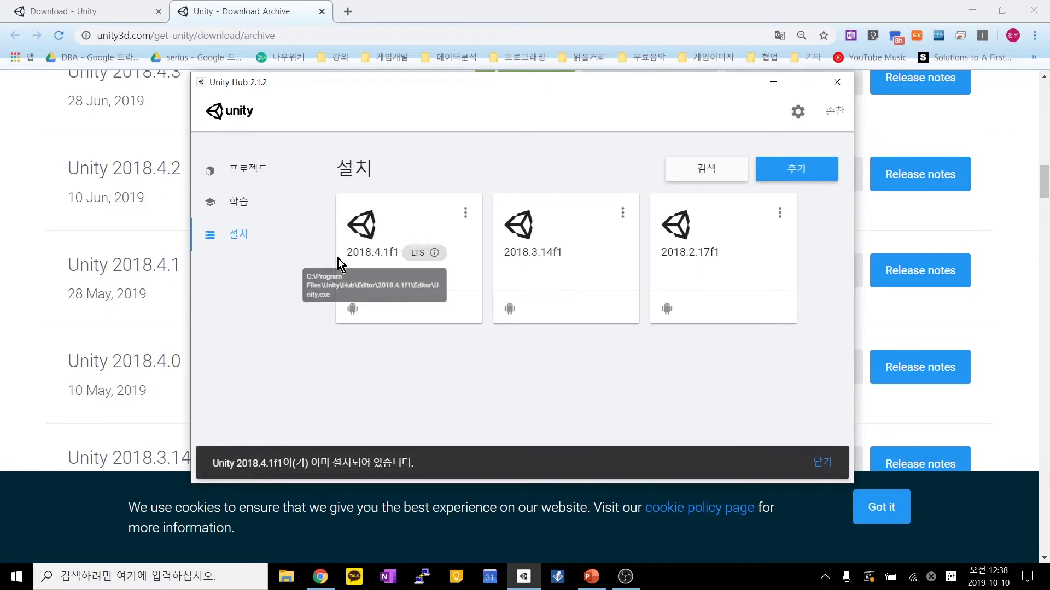
# Step: Start a new project from the projects list with the 2D template and name it Shoot
pyautogui.click(242, 170)
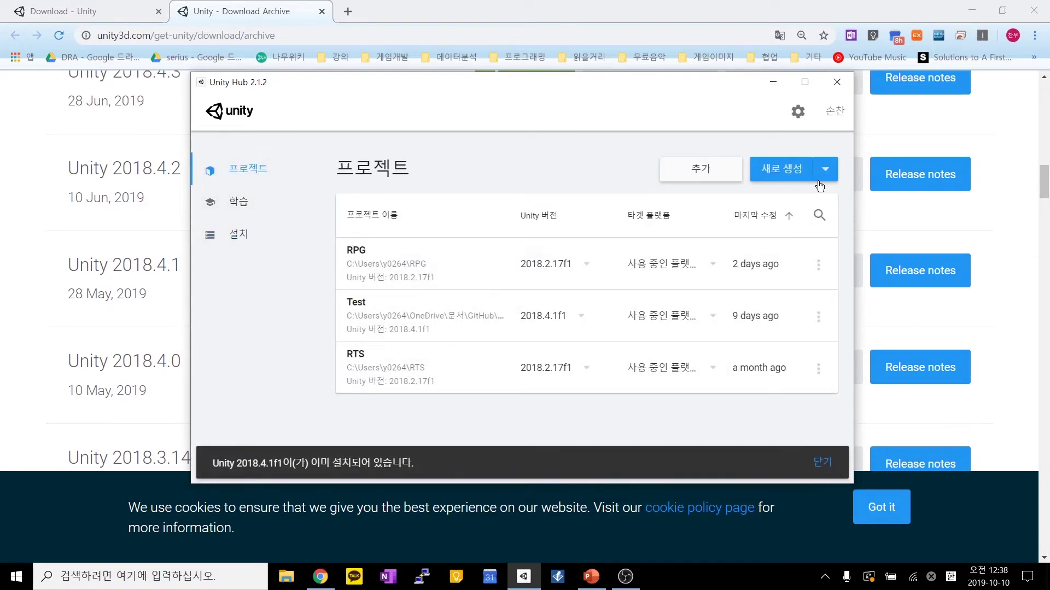
pyautogui.click(784, 172)
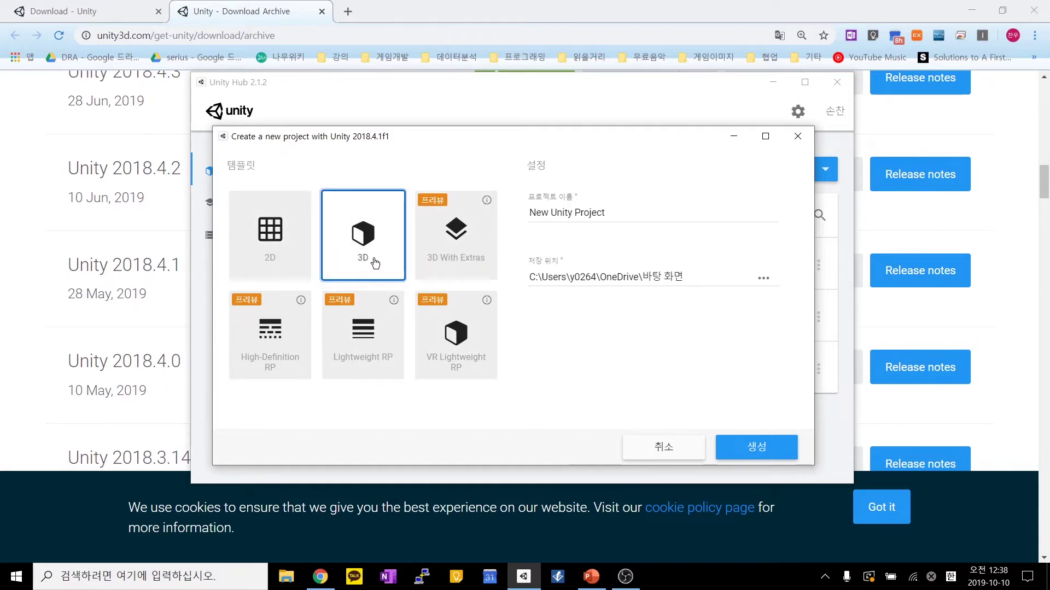
pyautogui.click(299, 252)
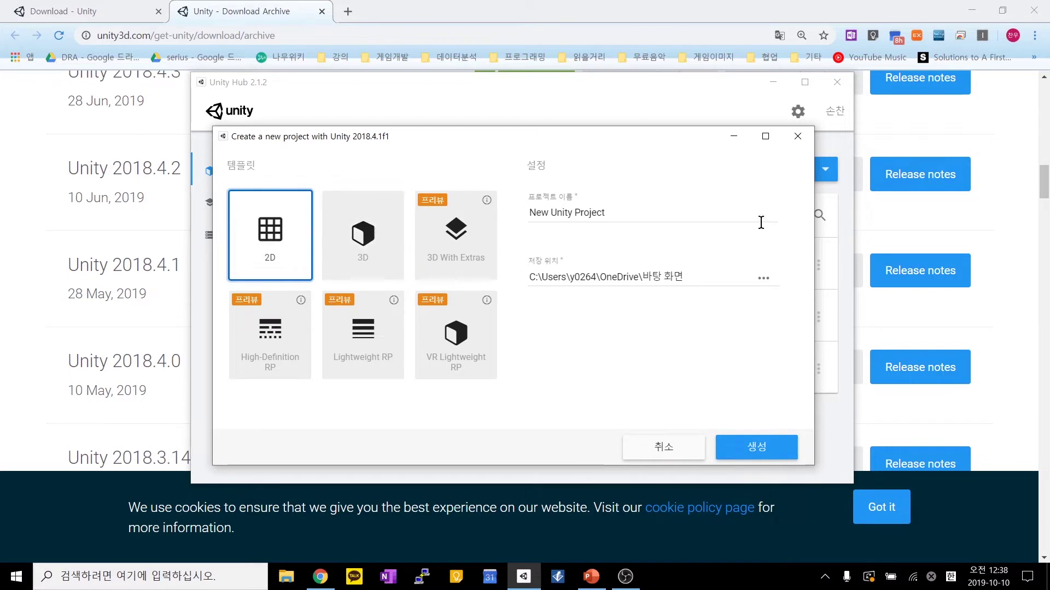
pyautogui.click(671, 217)
pyautogui.hotkey('ctrl', 'a')
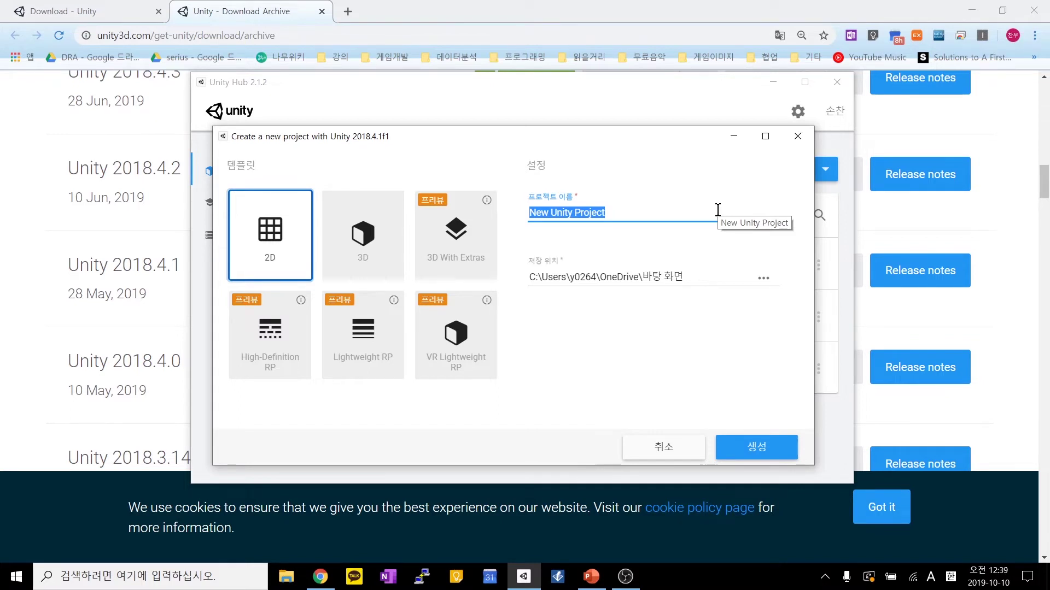
pyautogui.write('Shg')
pyautogui.write('oot')
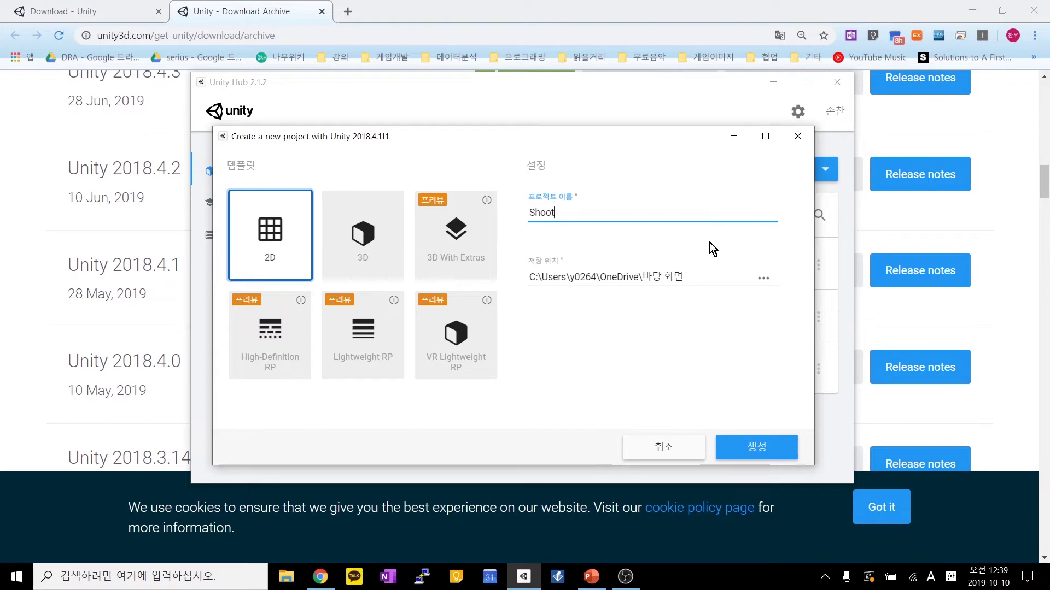
# Step: Keep the project name Shoot and create the 2D project in the preset save location
pyautogui.doubleClick(567, 213)
pyautogui.click(629, 238)
pyautogui.moveTo(610, 211); pyautogui.dragTo(396, 216)
pyautogui.click(640, 217)
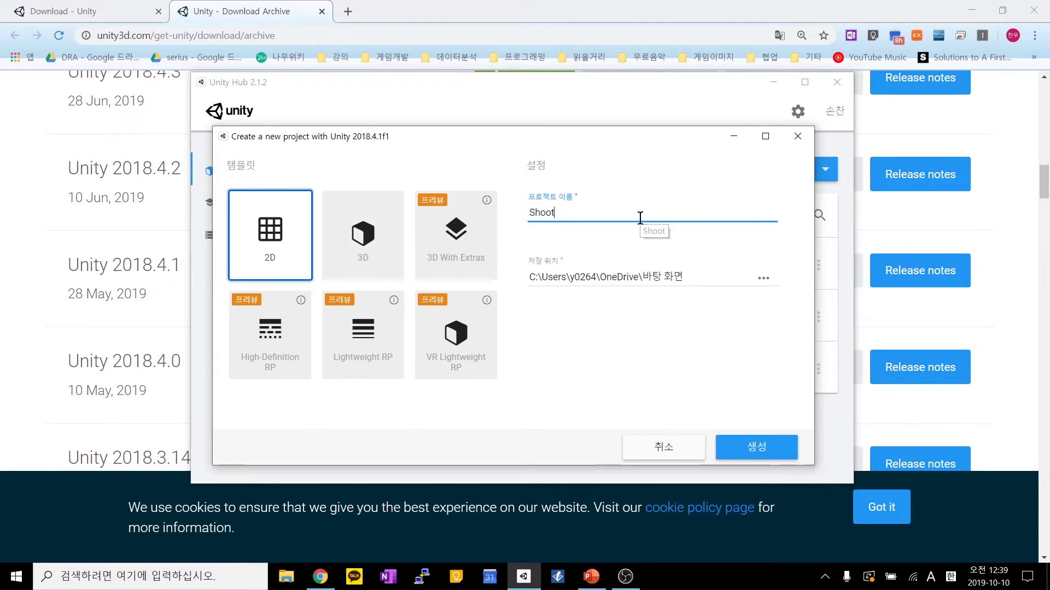
pyautogui.click(761, 442)
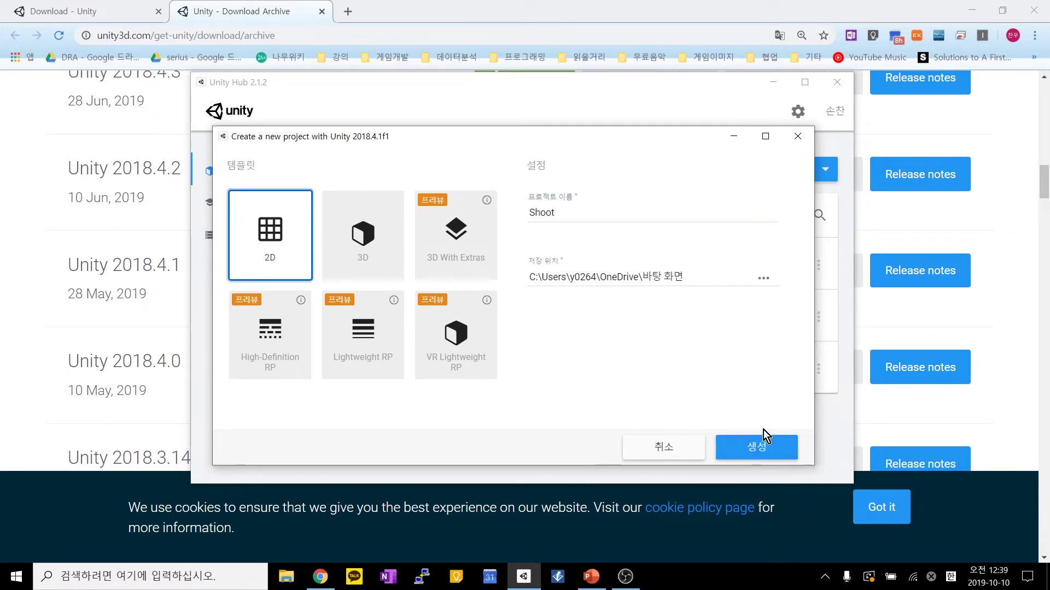
pyautogui.click(765, 447)
pyautogui.click(761, 456)
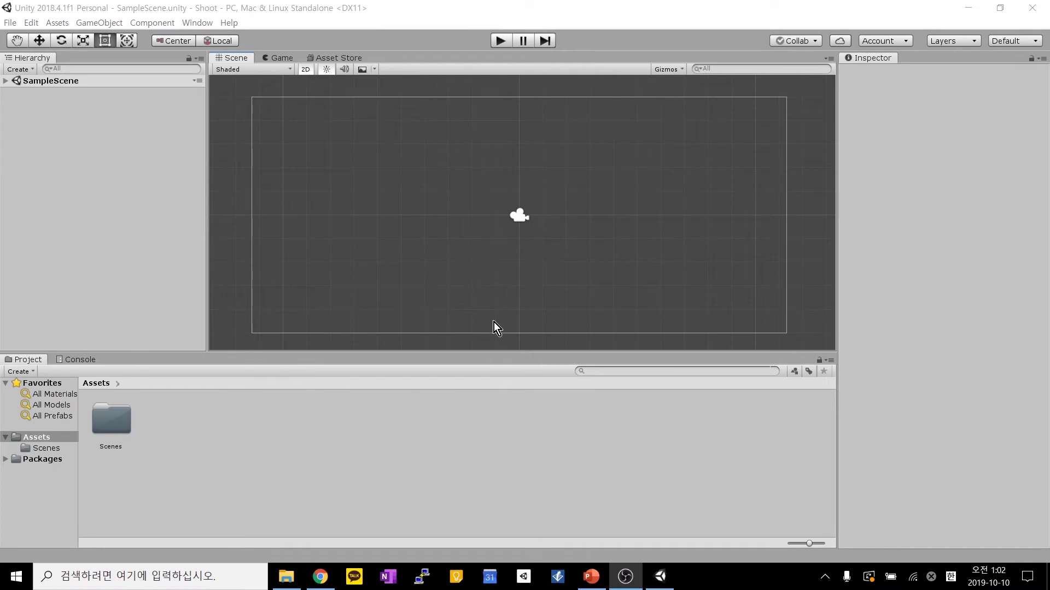
pyautogui.click(493, 323)
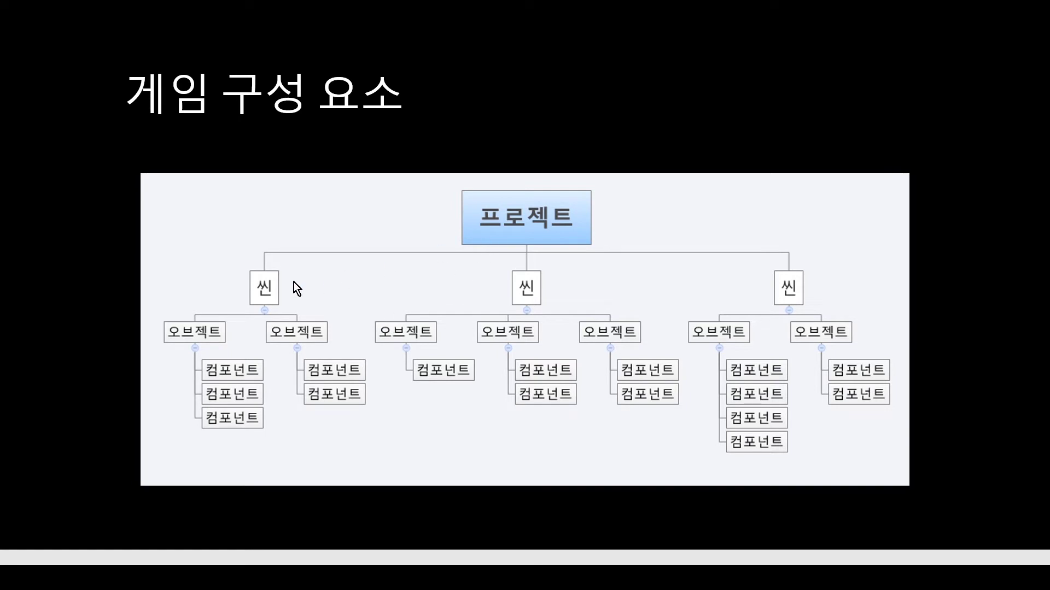
pyautogui.click(244, 379)
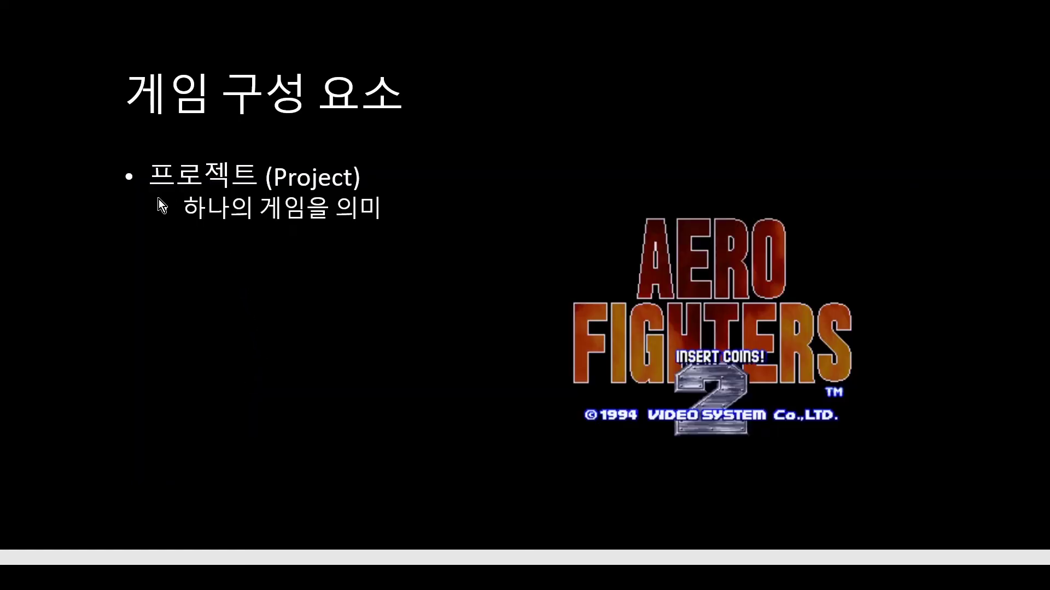
pyautogui.click(297, 237)
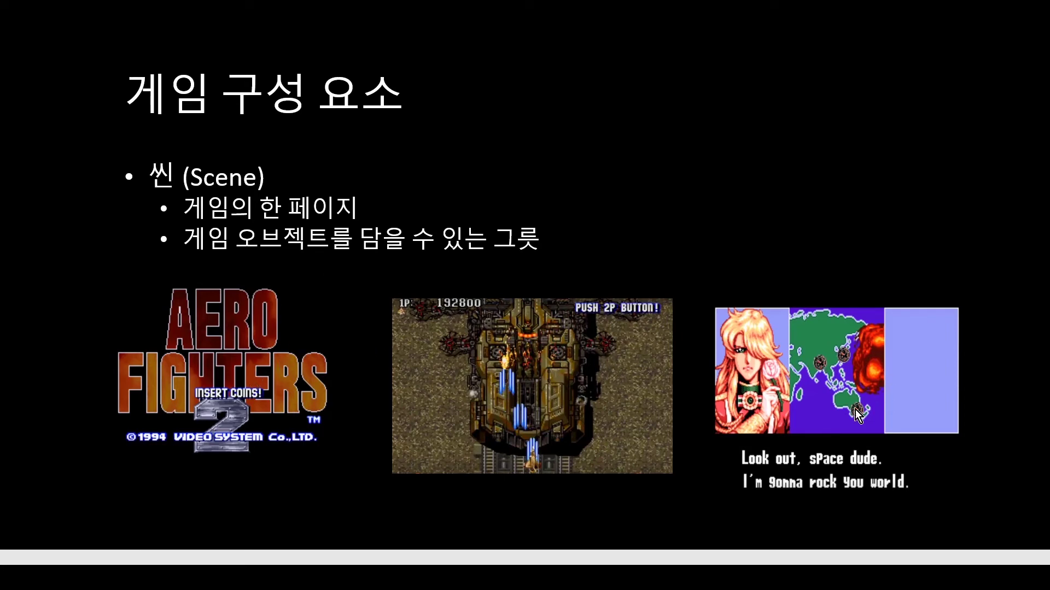
pyautogui.click(645, 260)
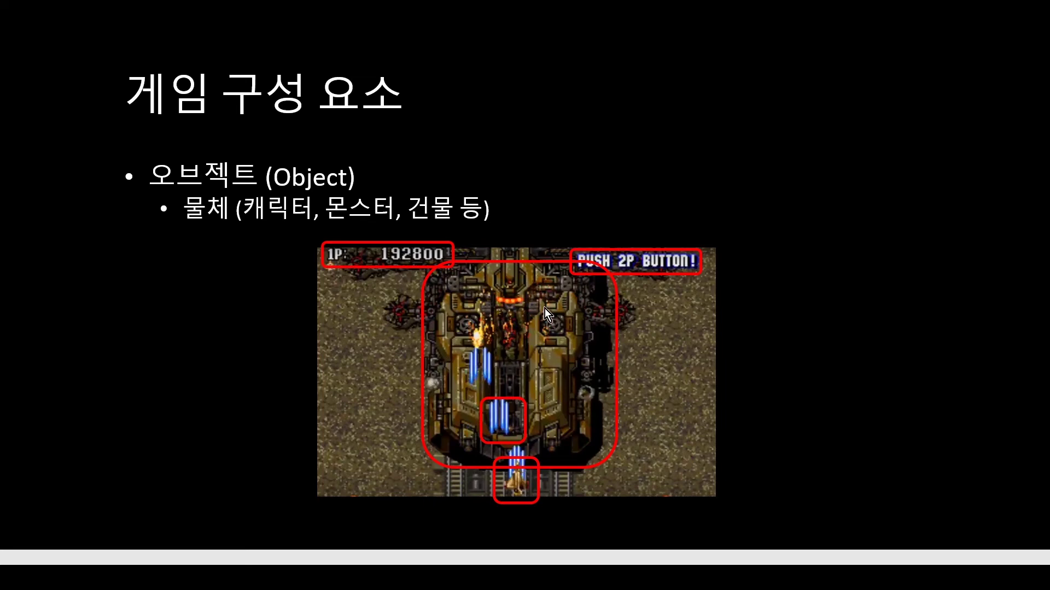
pyautogui.click(628, 314)
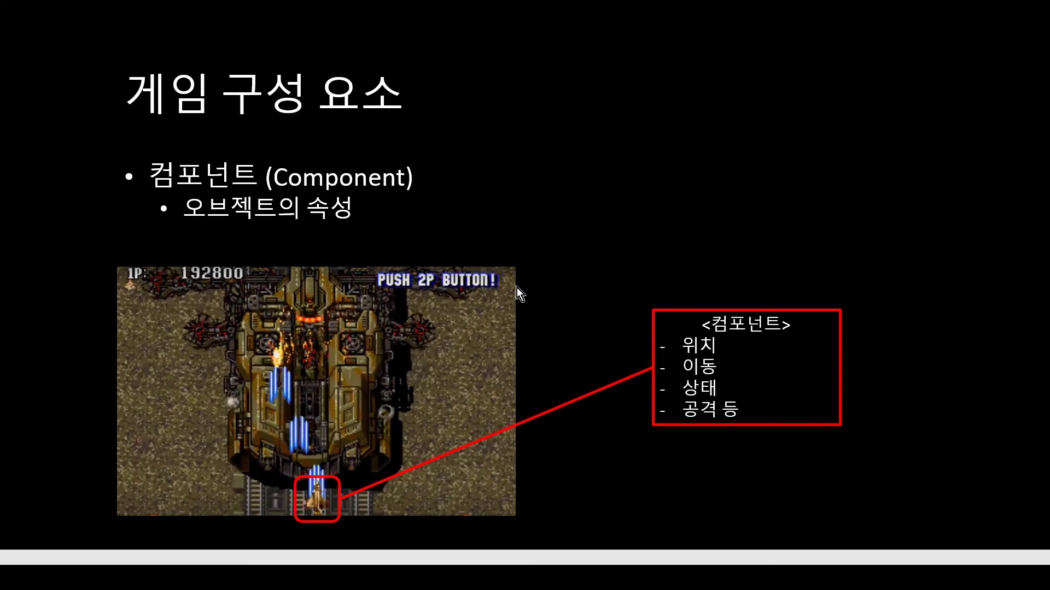
pyautogui.scroll(2, 422, 215)
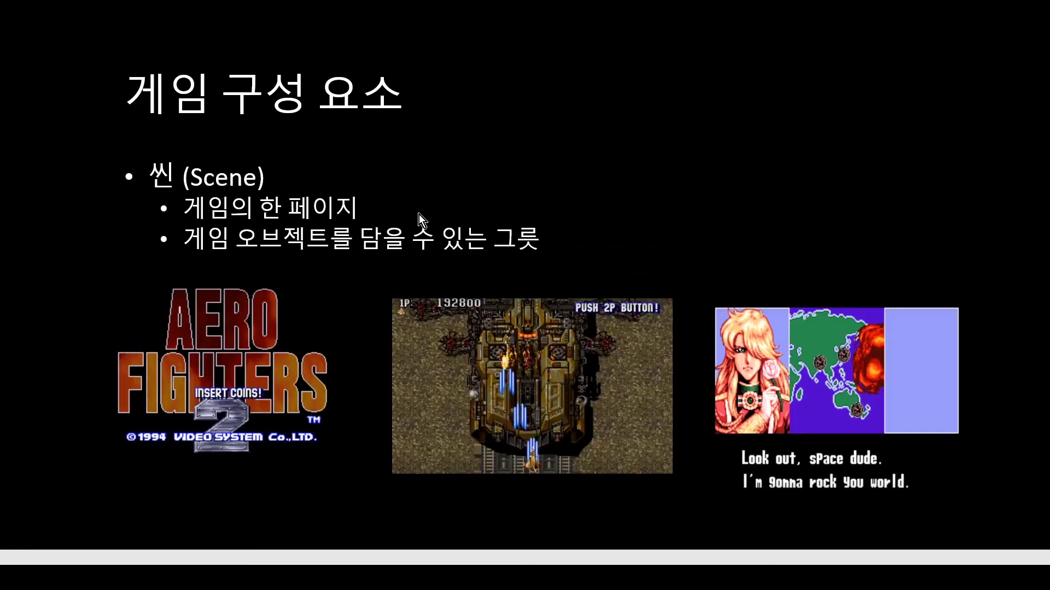
pyautogui.scroll(1, 419, 215)
pyautogui.scroll(-1, 288, 209)
pyautogui.scroll(-1, 262, 226)
pyautogui.scroll(-1, 252, 185)
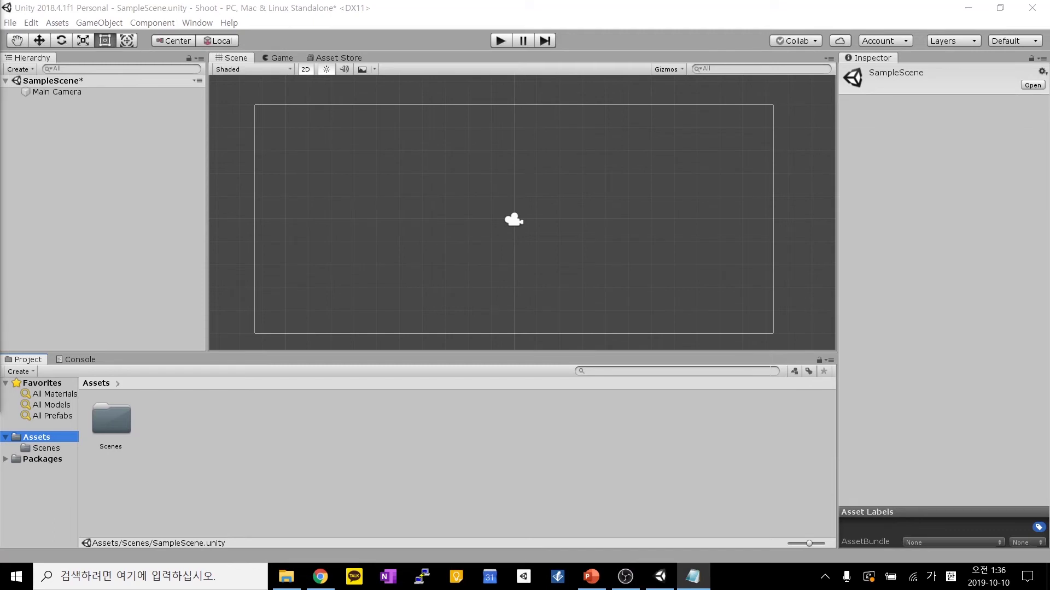
# Step: Open SampleScene from the Scenes folder of the project assets, discarding the unsaved scene changes
pyautogui.click(324, 205)
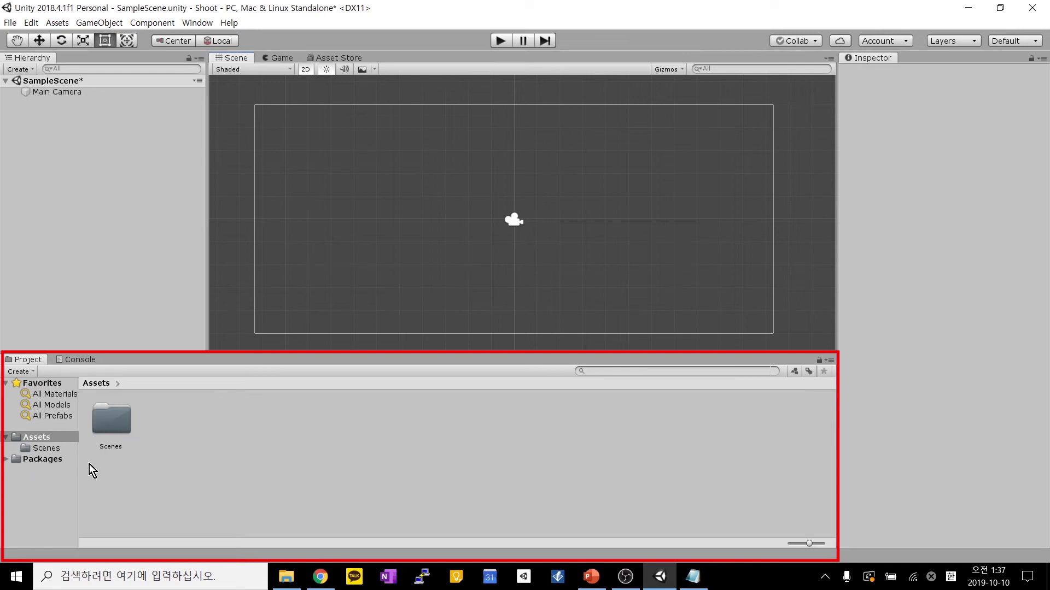
pyautogui.doubleClick(110, 423)
pyautogui.click(112, 435)
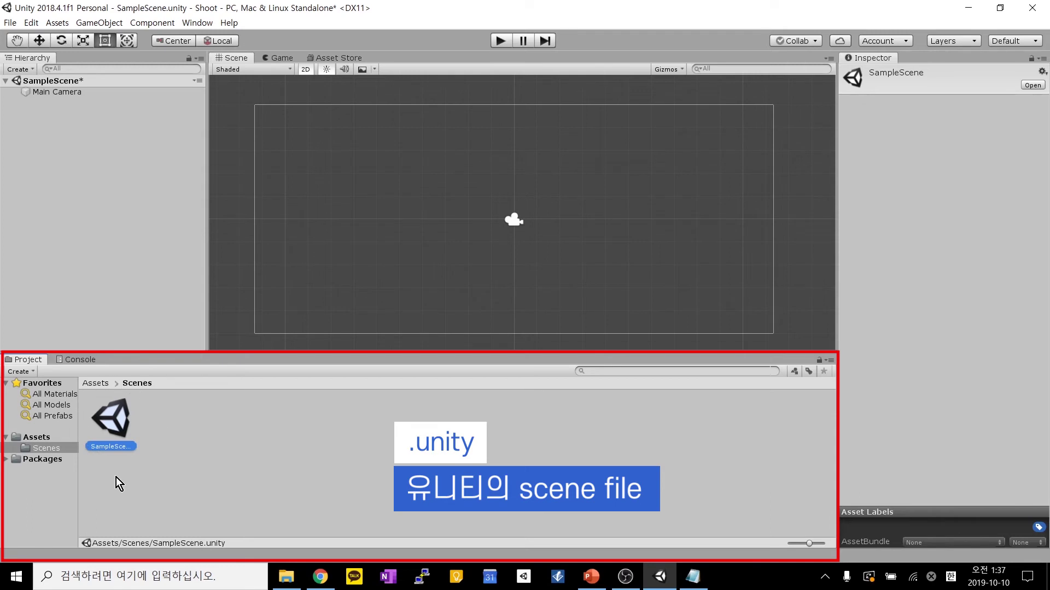
pyautogui.doubleClick(113, 424)
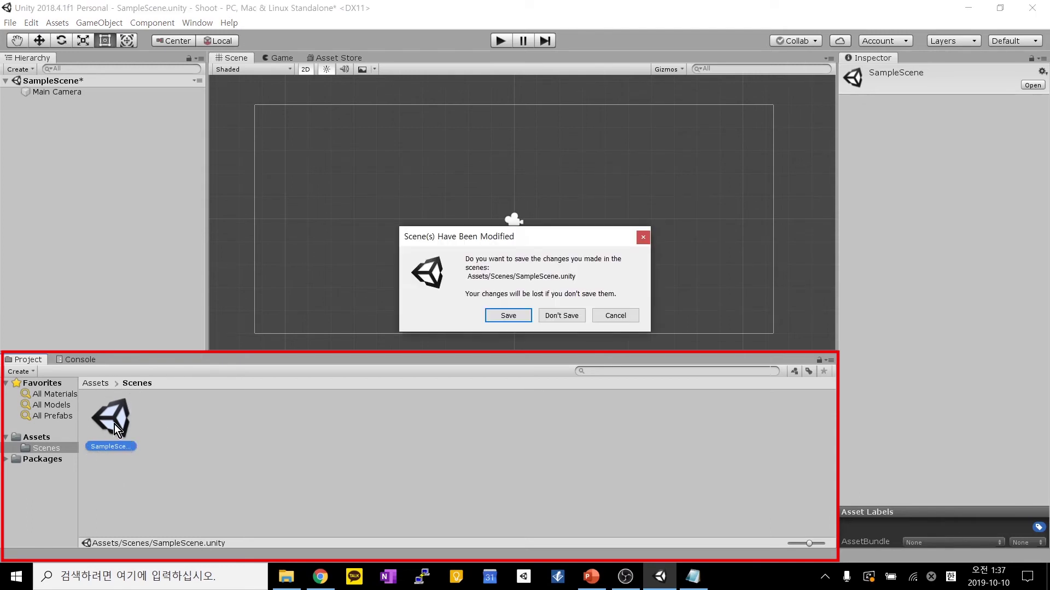
pyautogui.click(567, 315)
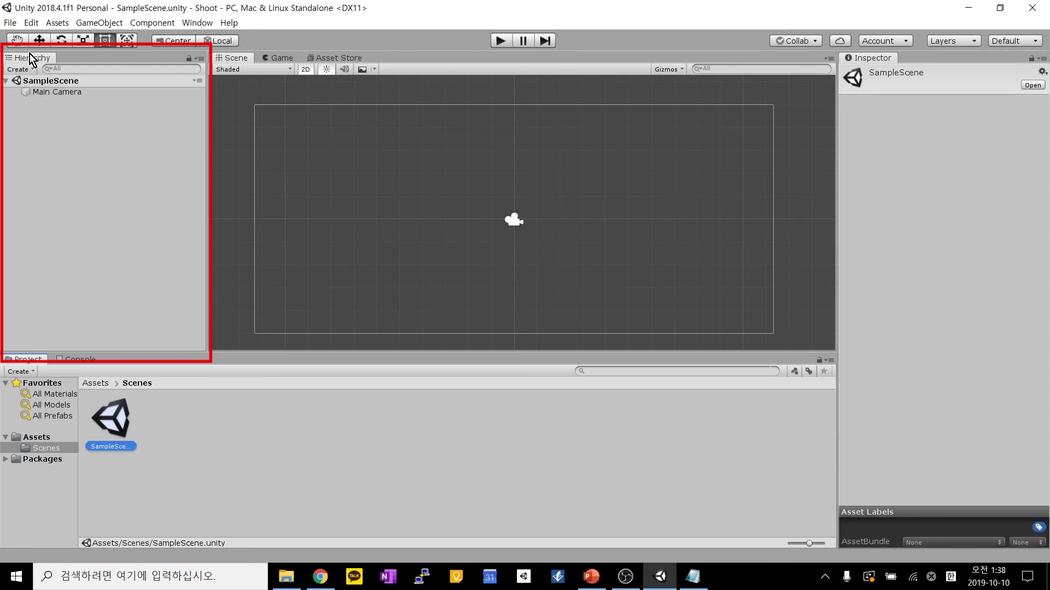
# Step: Add a 3D cube object to SampleScene from the hierarchy
pyautogui.rightClick(58, 188)
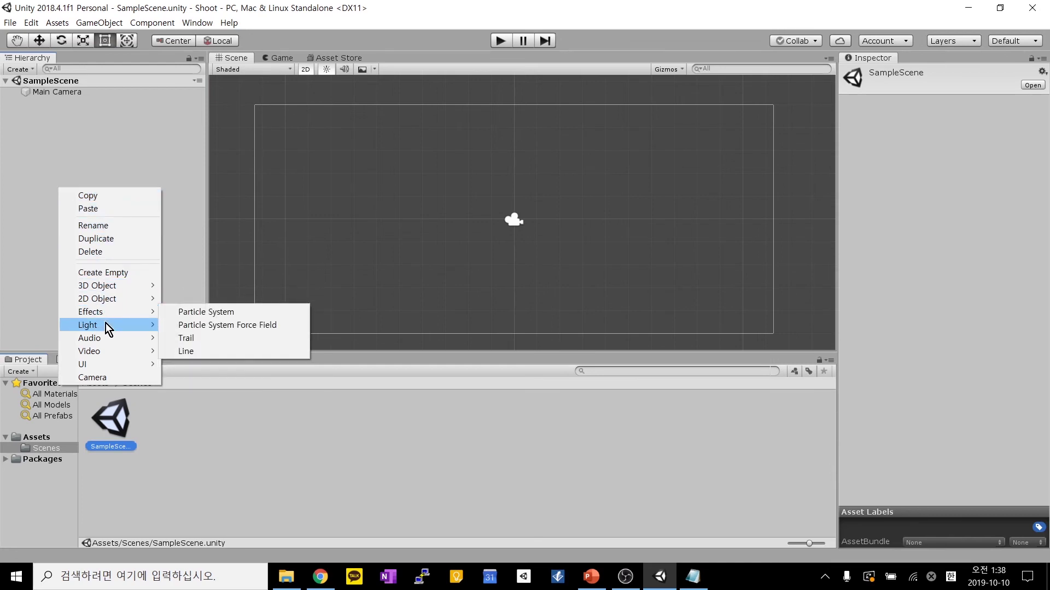
pyautogui.moveTo(110, 289)
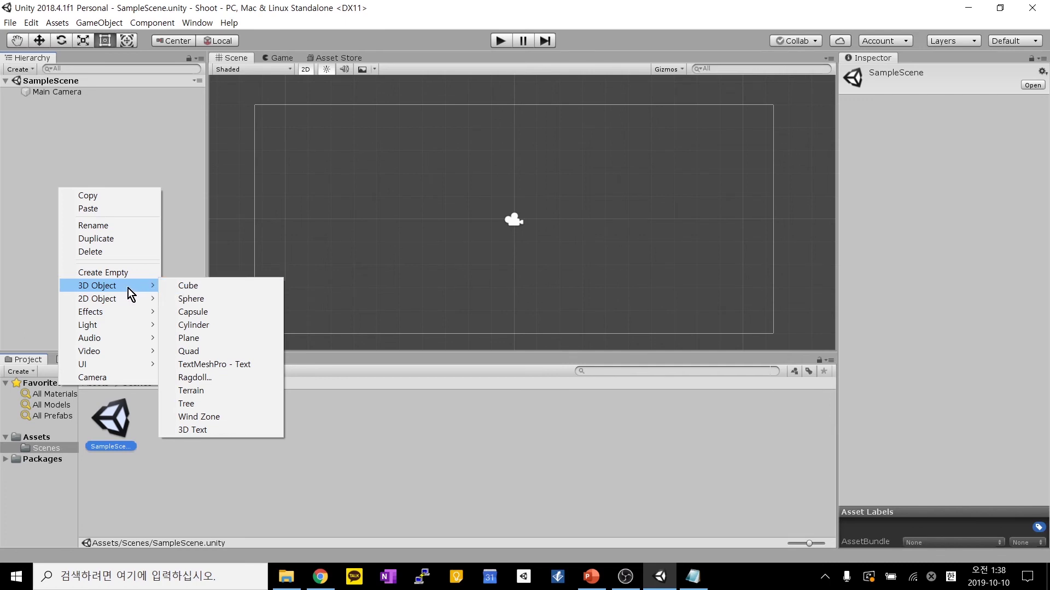
pyautogui.click(187, 291)
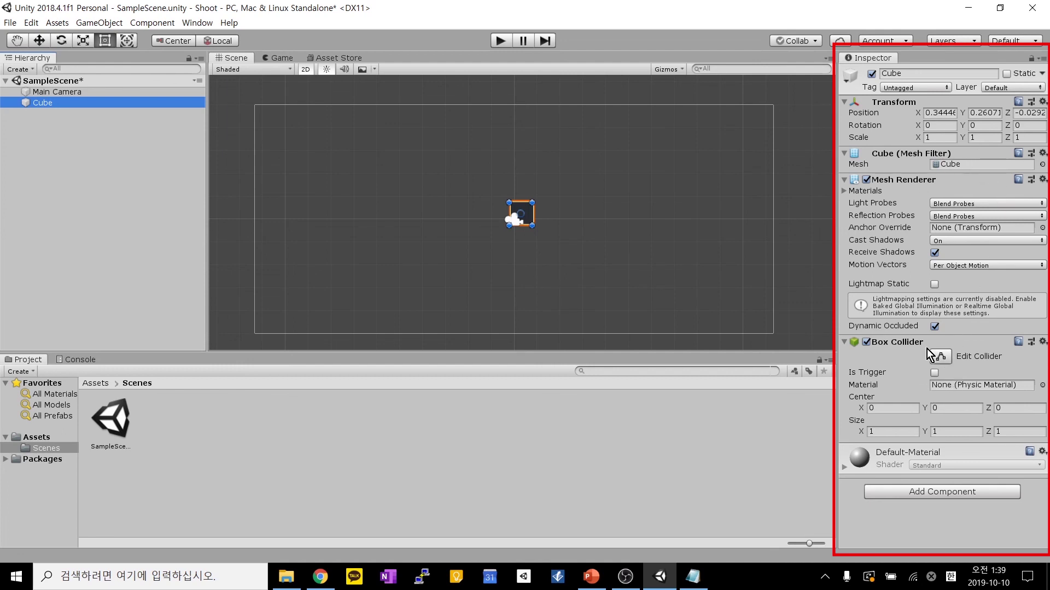
# Step: Collapse the cube's Mesh Renderer, Mesh Filter and Transform component sections
pyautogui.click(844, 180)
pyautogui.click(845, 153)
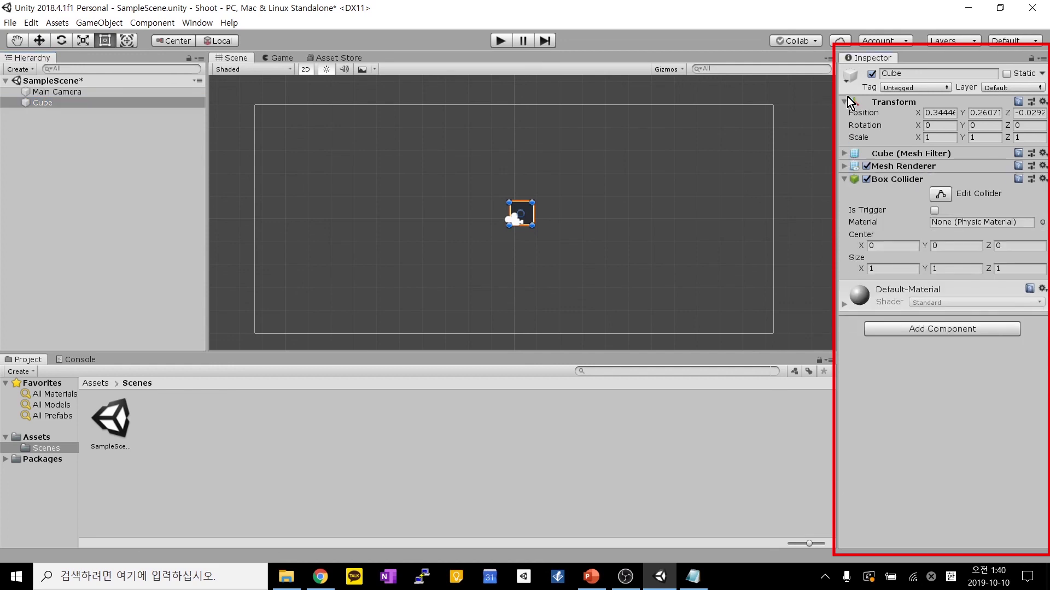
pyautogui.click(845, 102)
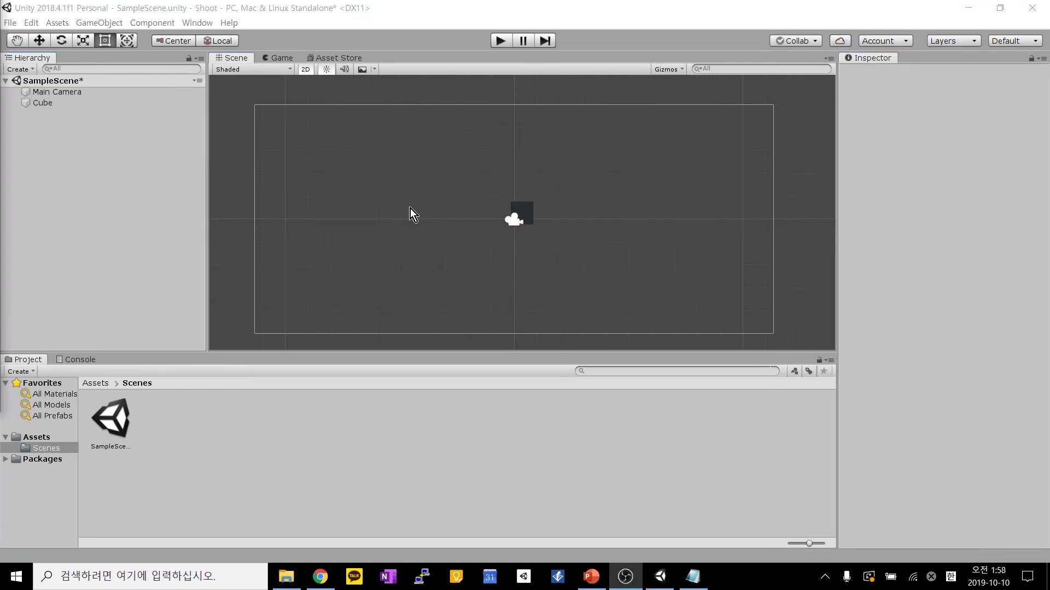